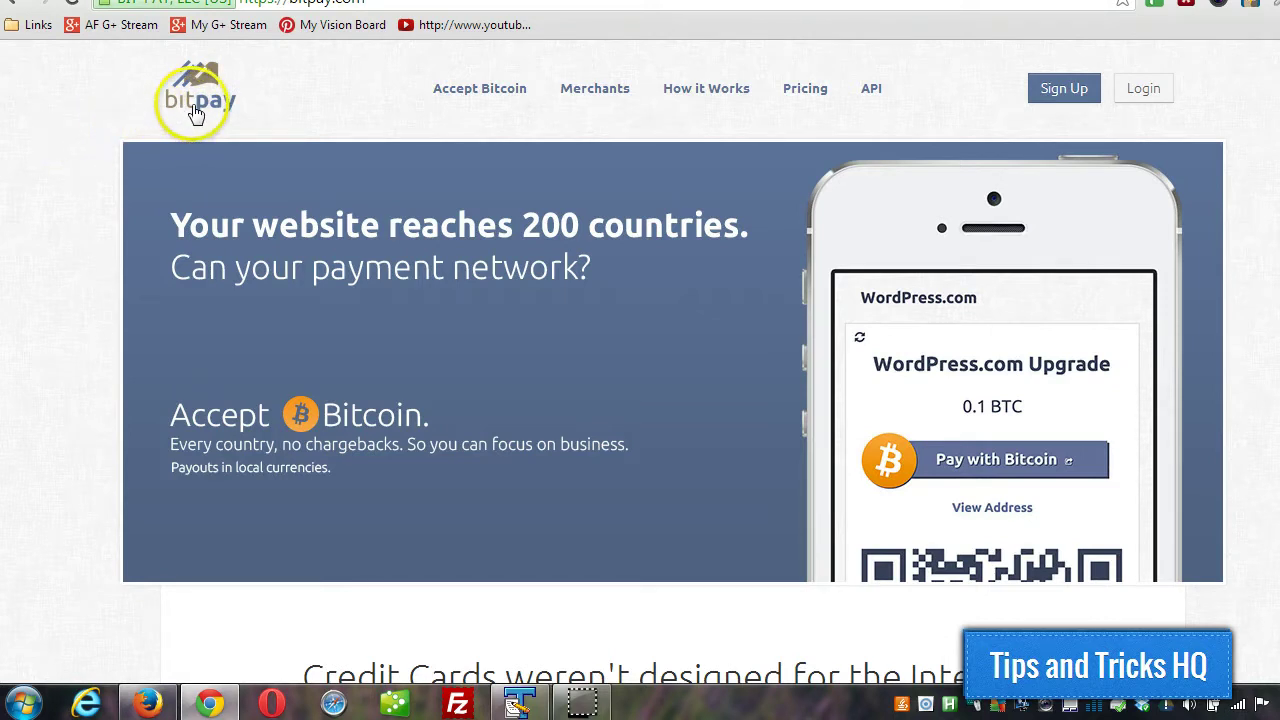
# Begin a BitPay merchant sign-up with business name MaGiKS and the contact email
pyautogui.click(1060, 92)
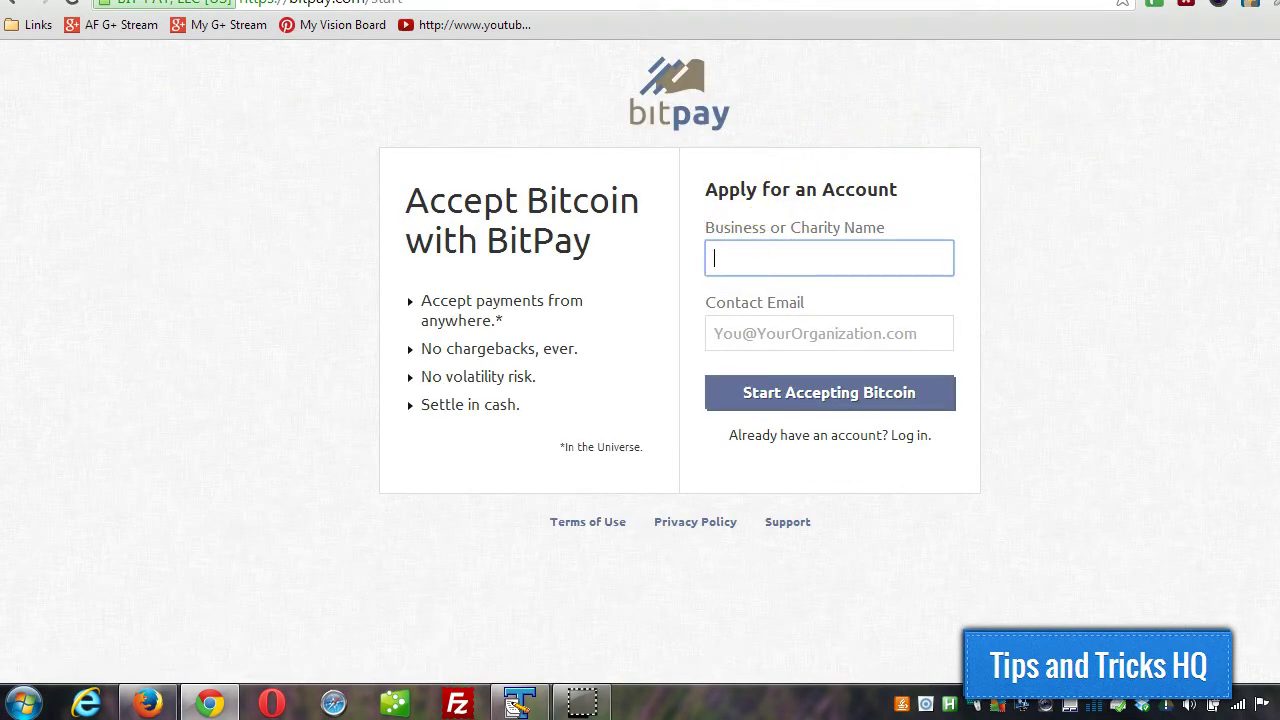
pyautogui.click(741, 254)
pyautogui.write('MaGiKS')
pyautogui.click(757, 332)
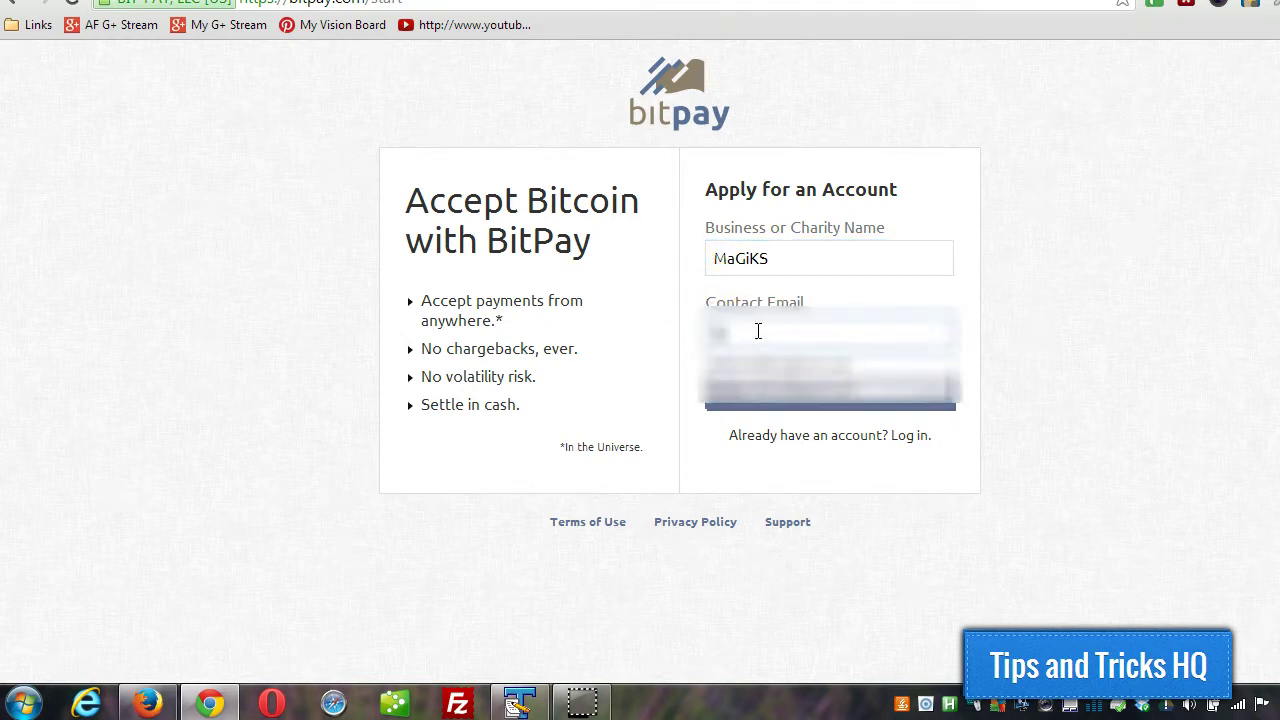
pyautogui.click(279, 330)
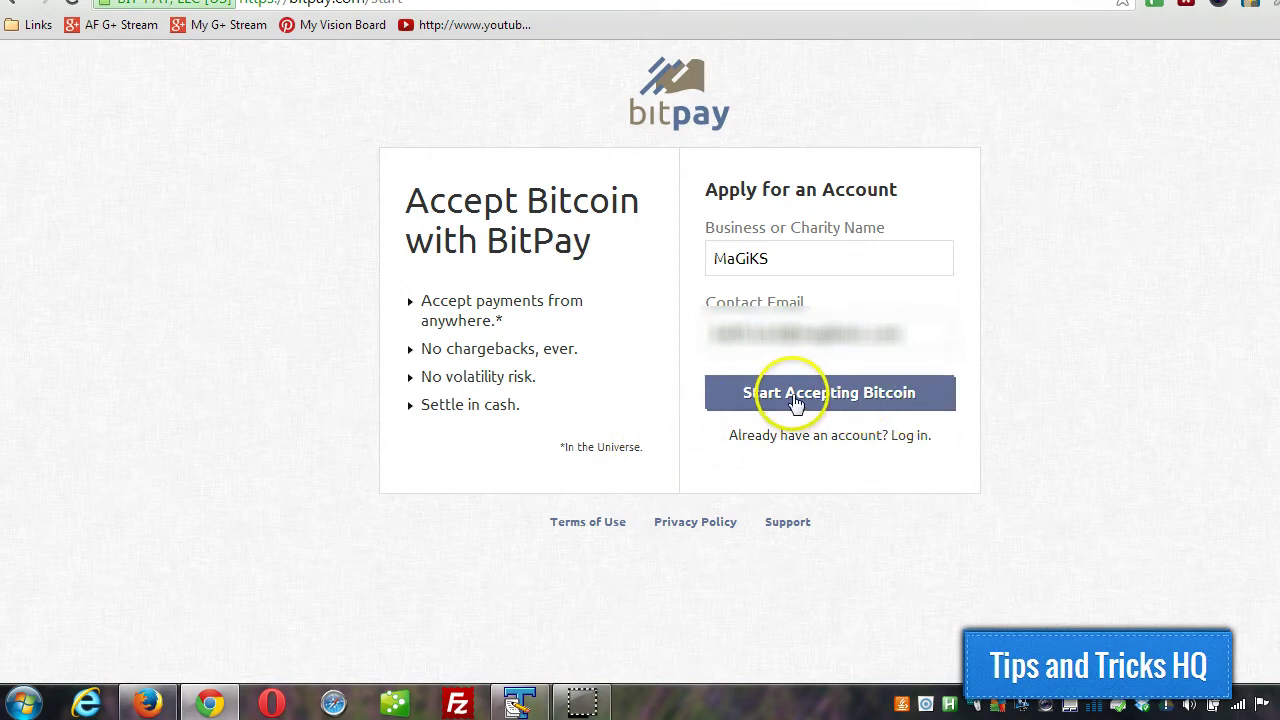
pyautogui.click(836, 398)
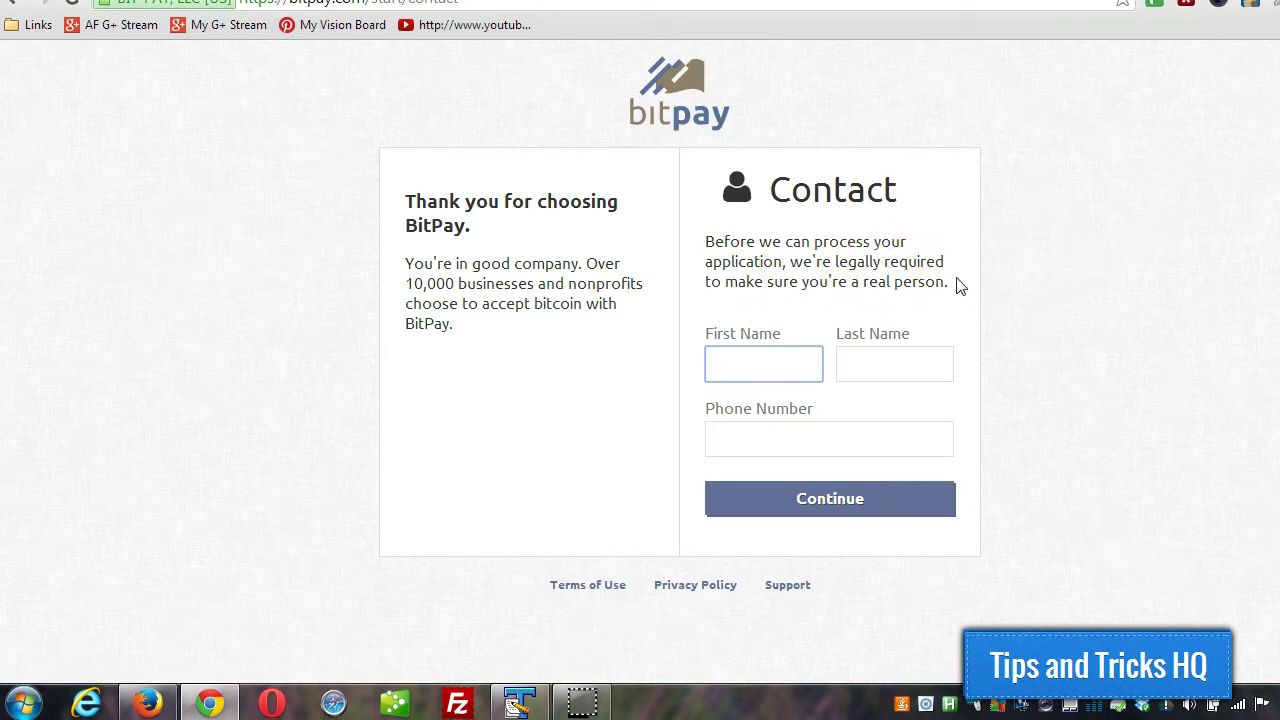
# Fill in the contact's first name, last name and phone number, then continue
pyautogui.click(927, 297)
pyautogui.press('Tab')
pyautogui.press('Tab')
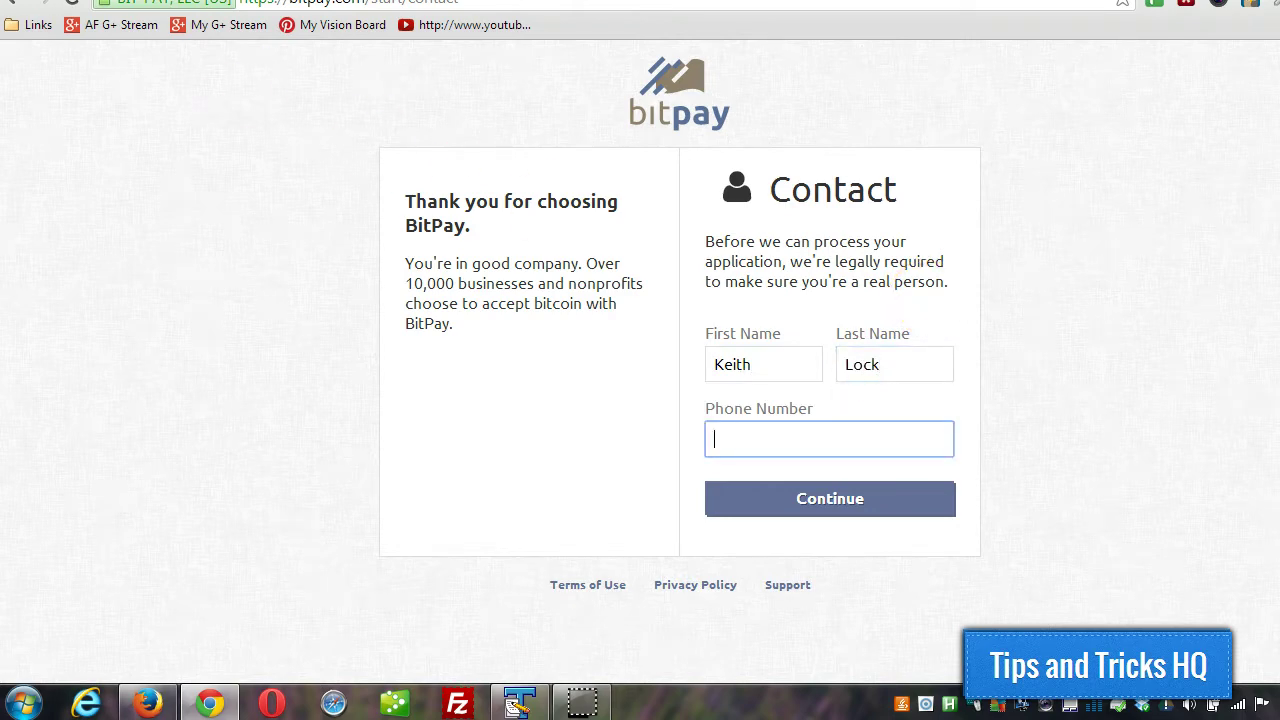
pyautogui.press('Down')
pyautogui.press('Return')
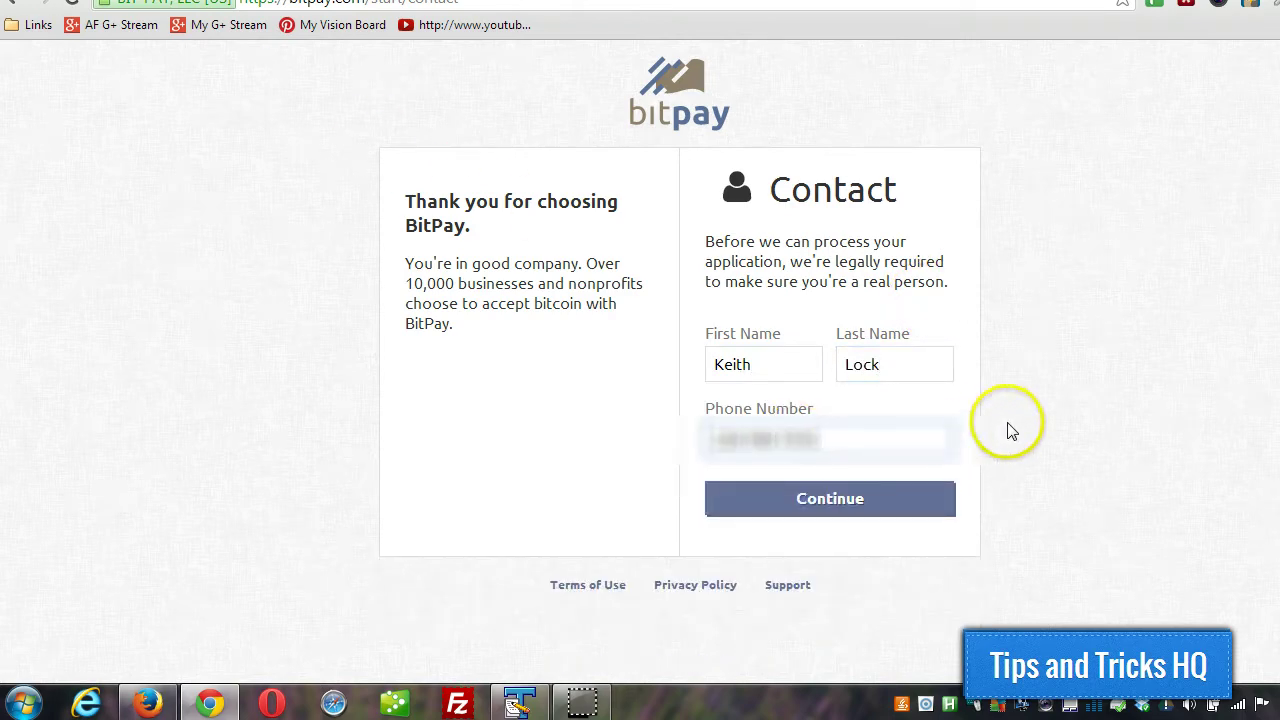
pyautogui.click(863, 514)
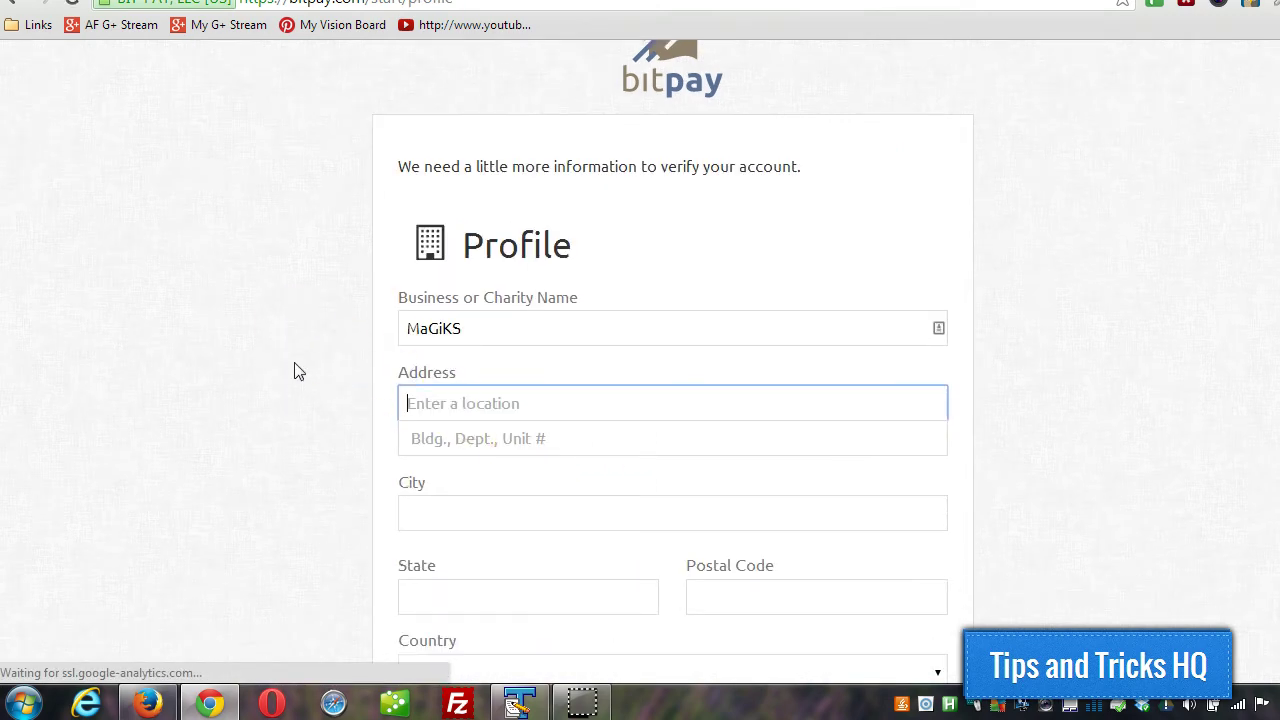
# Submit the business profile with its Windsor, Canada address
pyautogui.scroll(-1, 294, 369)
pyautogui.scroll(-1, 294, 369)
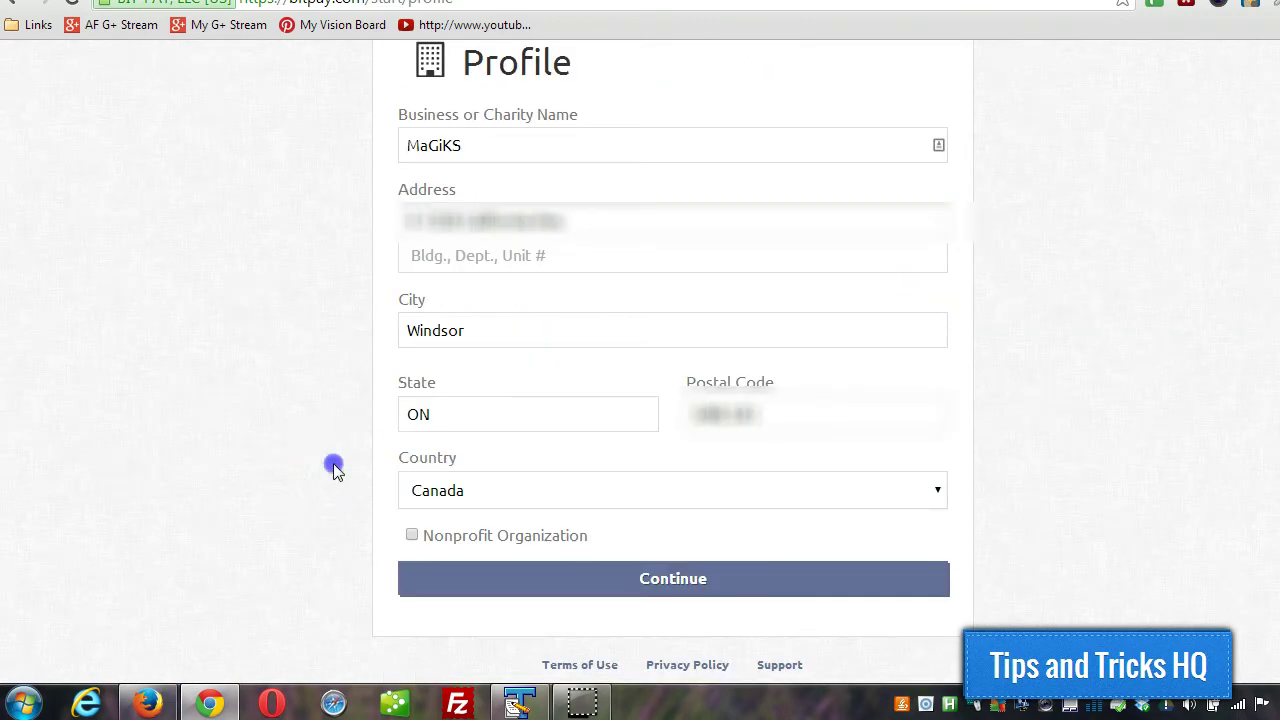
pyautogui.scroll(1, 334, 463)
pyautogui.scroll(2, 288, 385)
pyautogui.scroll(-1, 288, 385)
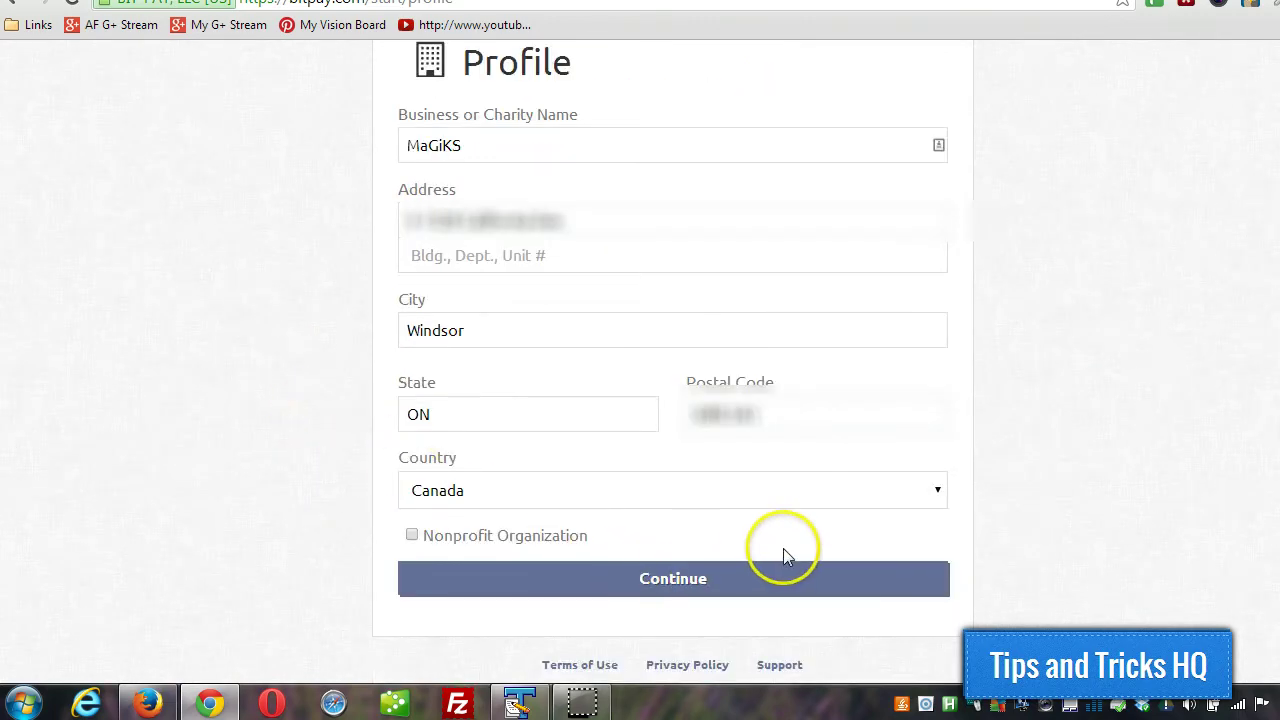
pyautogui.click(658, 582)
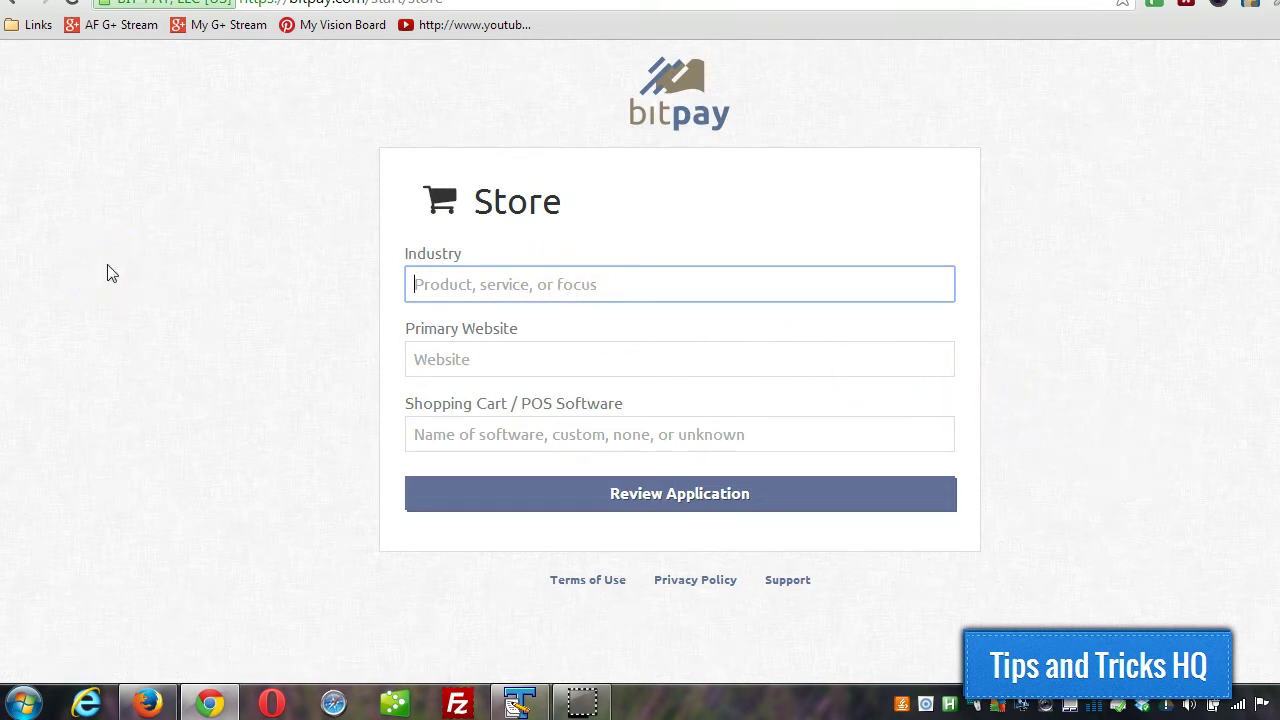
# Set industry Marketing/Advertising/Sales, the primary website and Custom shopping cart, then review
pyautogui.write('Marketi')
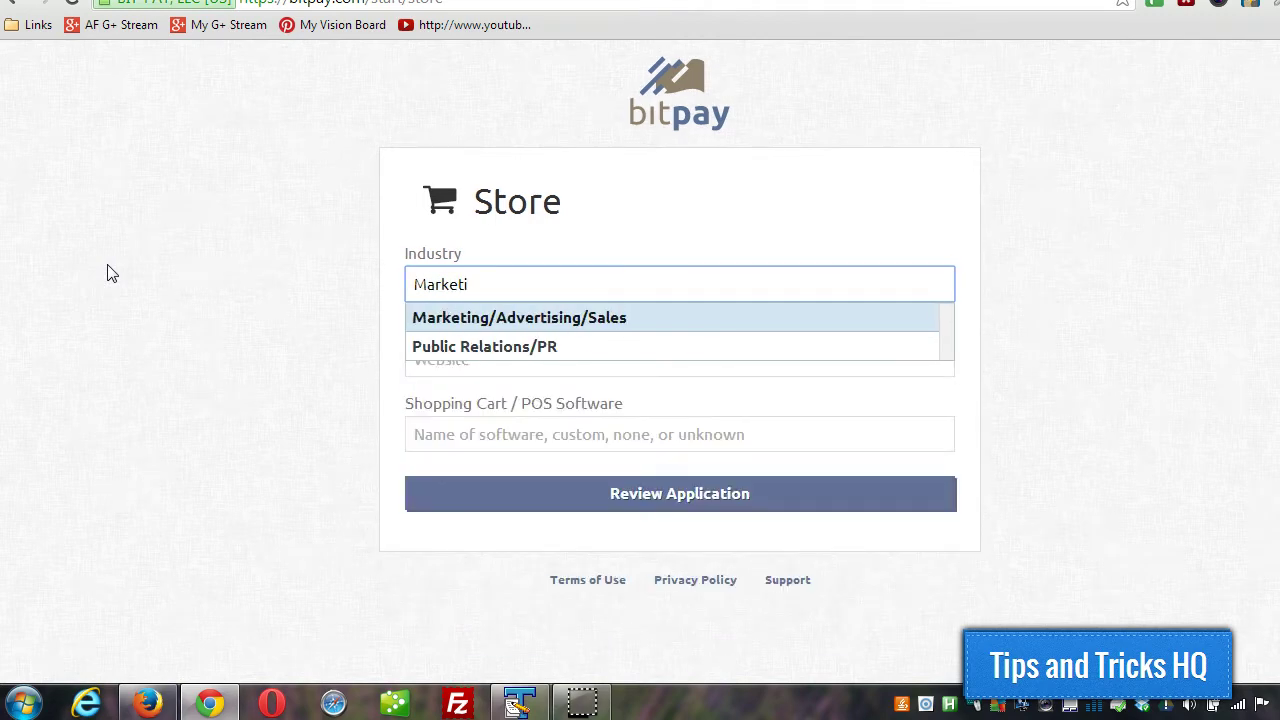
pyautogui.click(470, 318)
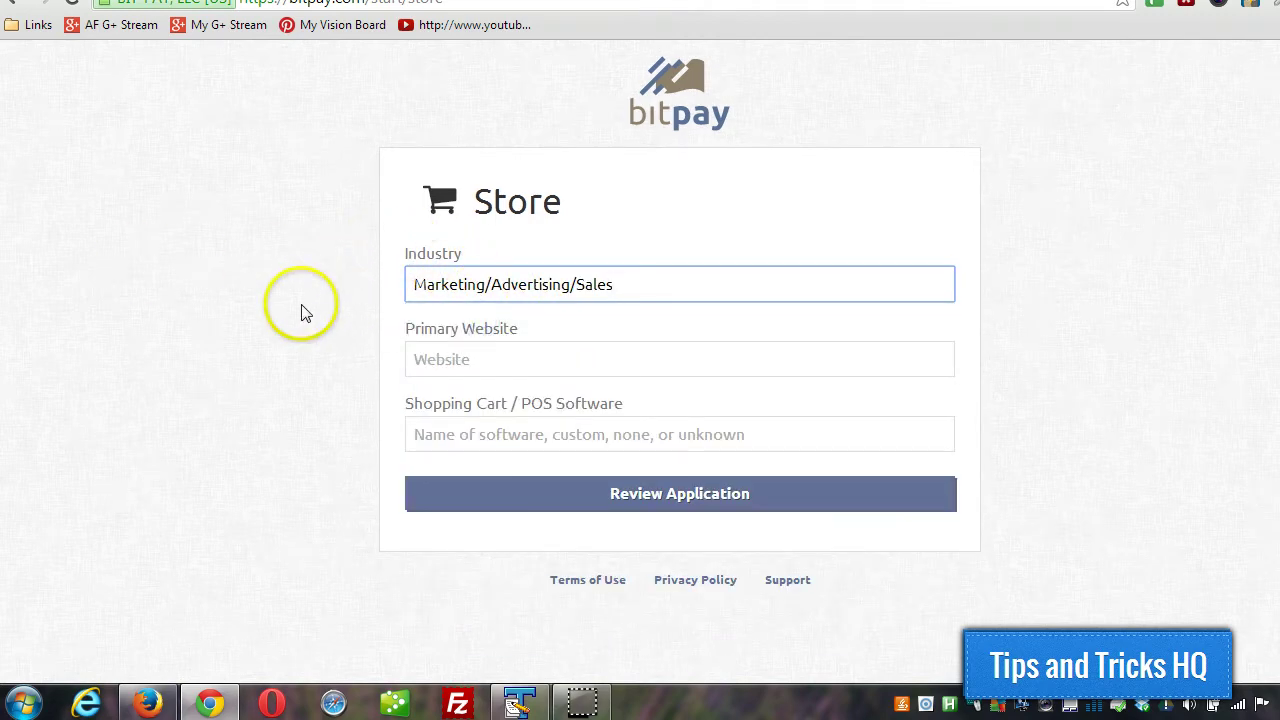
pyautogui.click(456, 357)
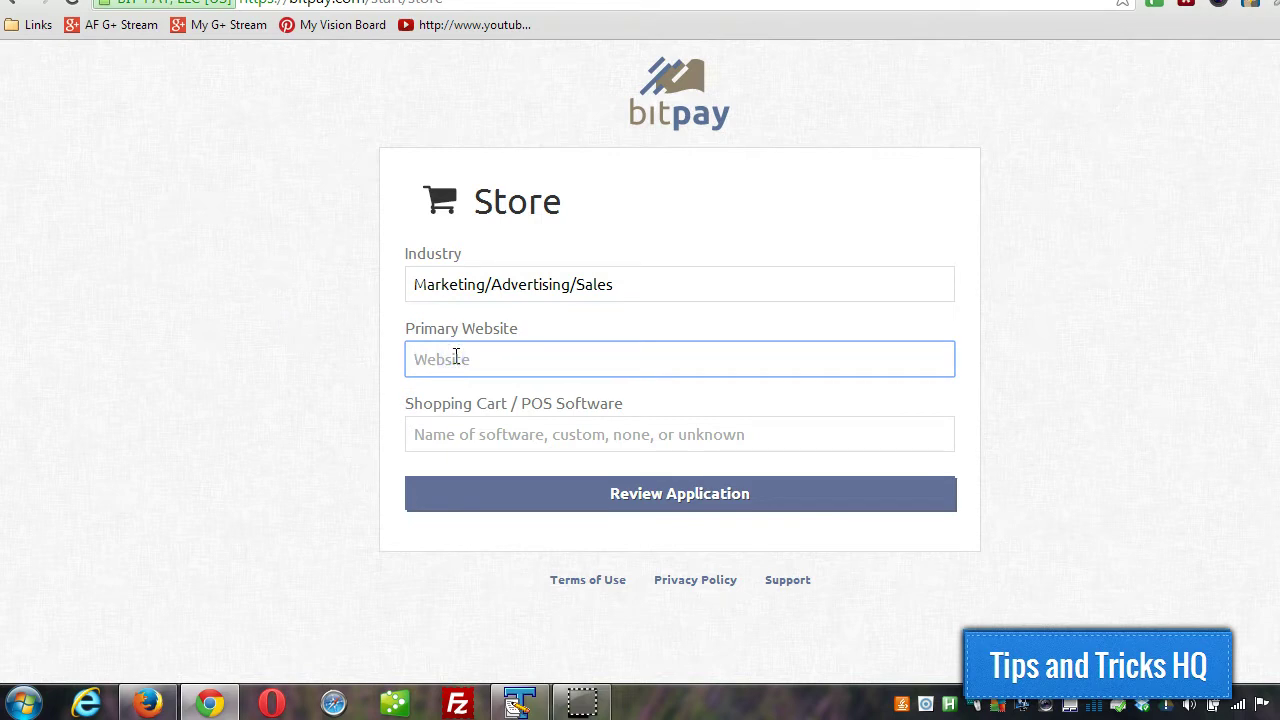
pyautogui.write('http')
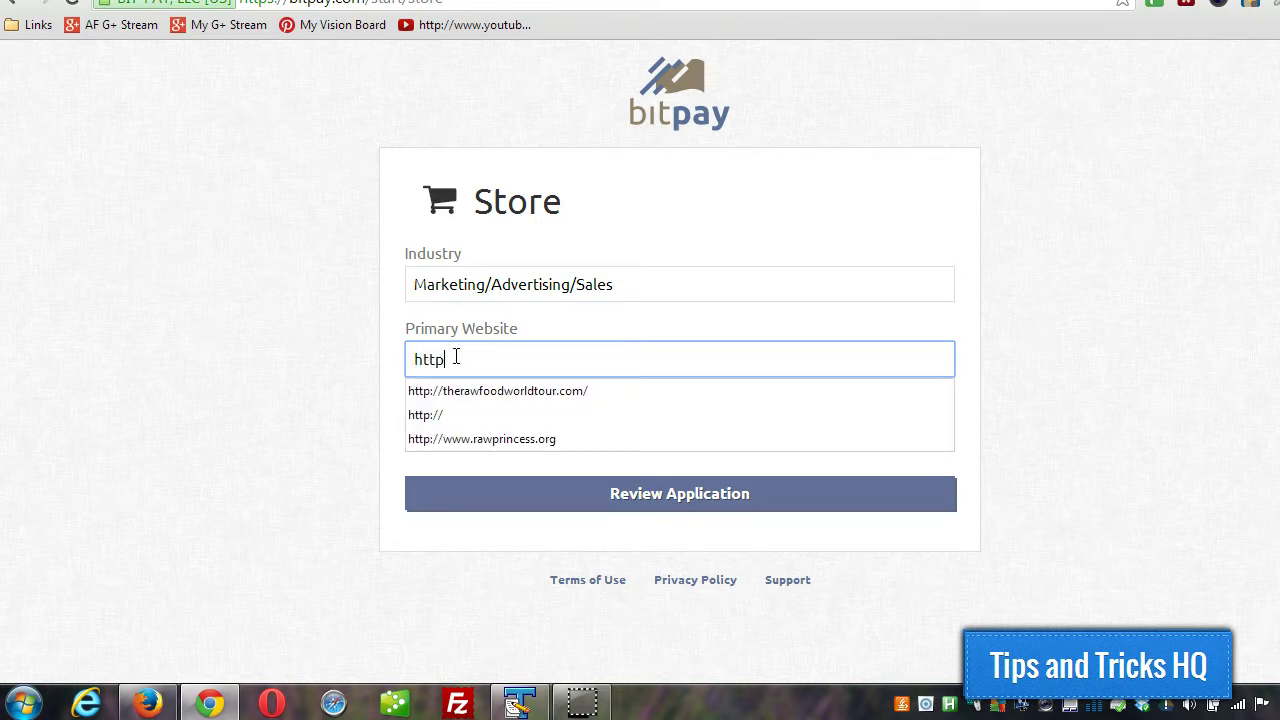
pyautogui.write('://ww')
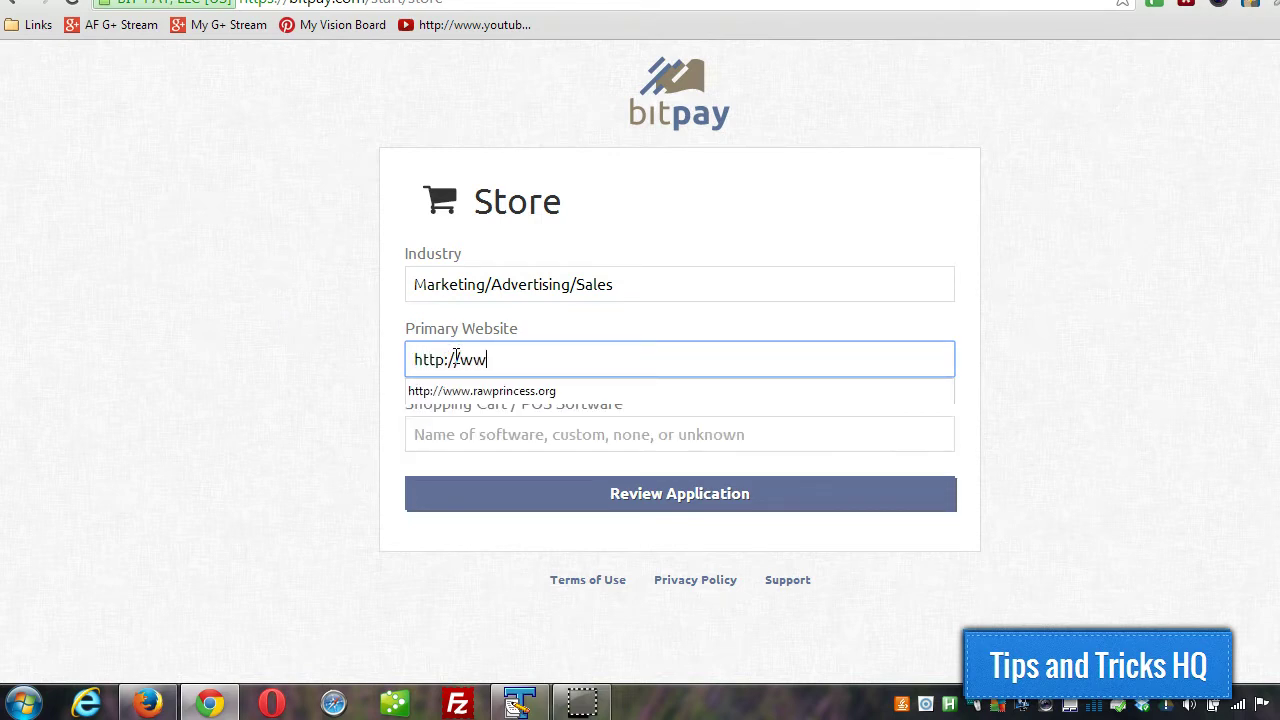
pyautogui.write('w.affiliatefather.co')
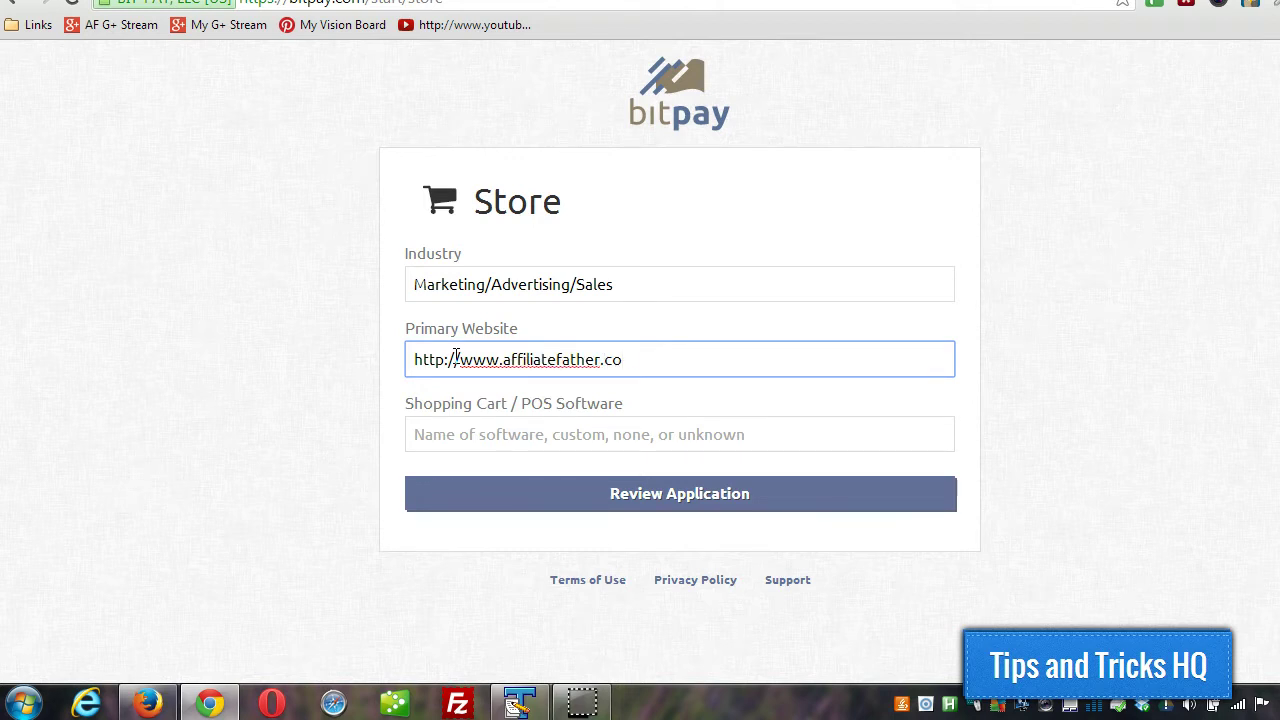
pyautogui.click(680, 503)
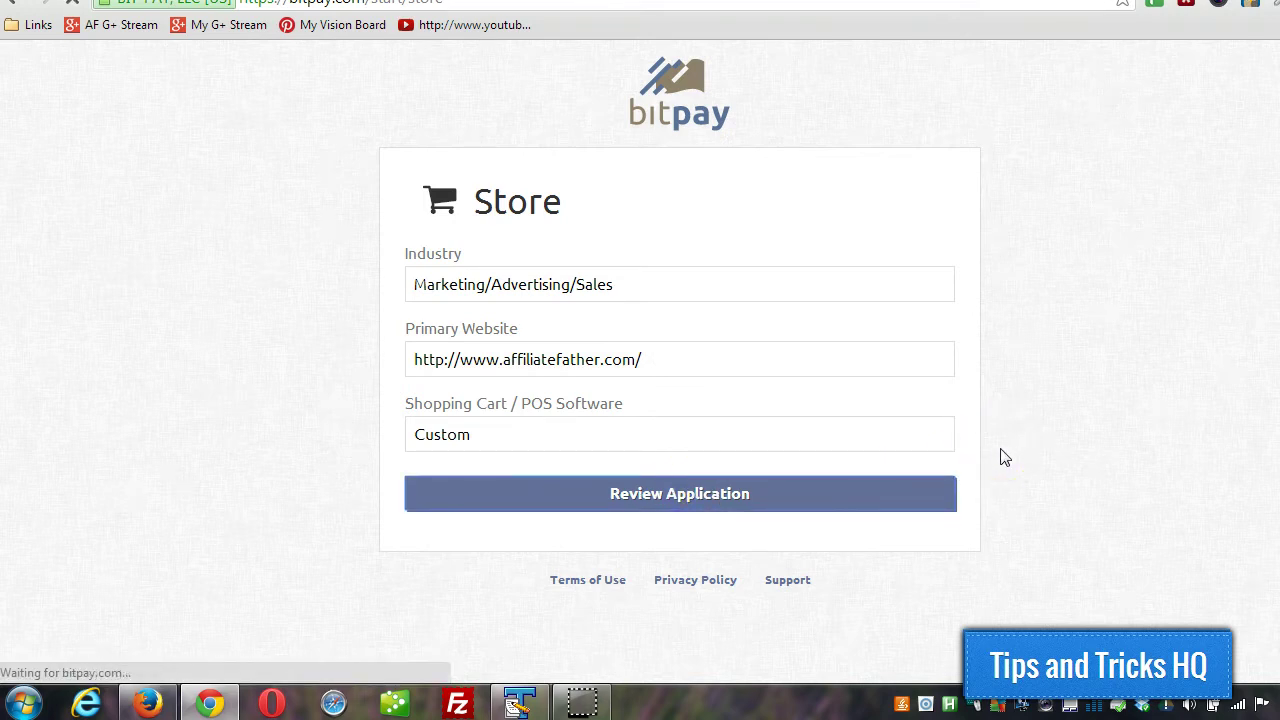
pyautogui.click(1029, 421)
# Scroll to the end of the review, tick the Terms of Use agreement and submit
pyautogui.scroll(-1, 1049, 386)
pyautogui.scroll(-1, 1049, 386)
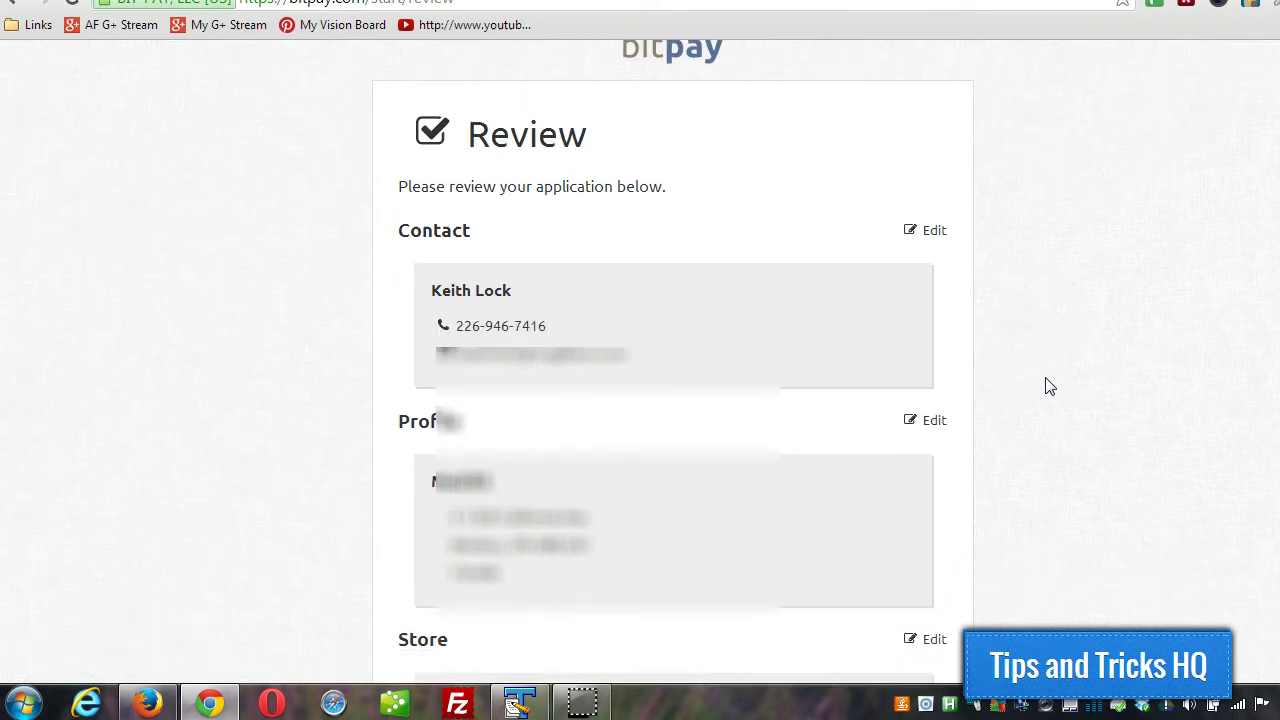
pyautogui.scroll(-1, 1049, 386)
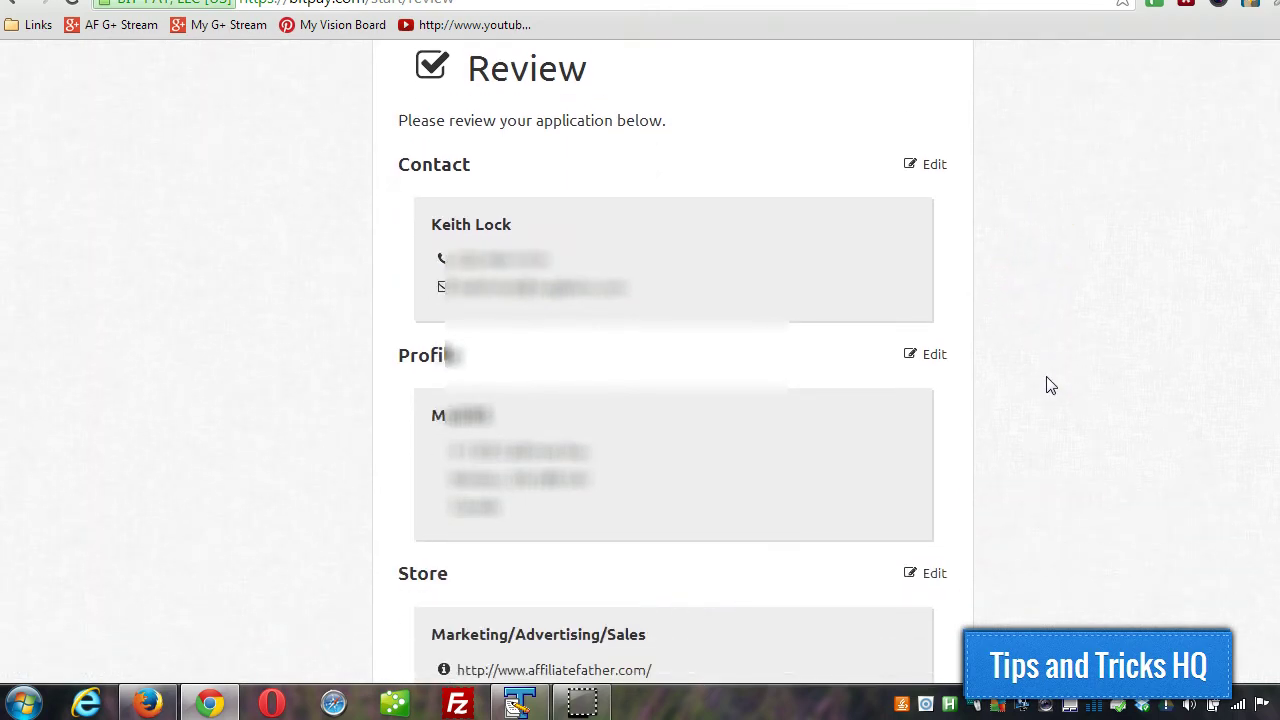
pyautogui.scroll(-1, 1050, 385)
pyautogui.scroll(-1, 1050, 385)
pyautogui.scroll(-1, 1050, 385)
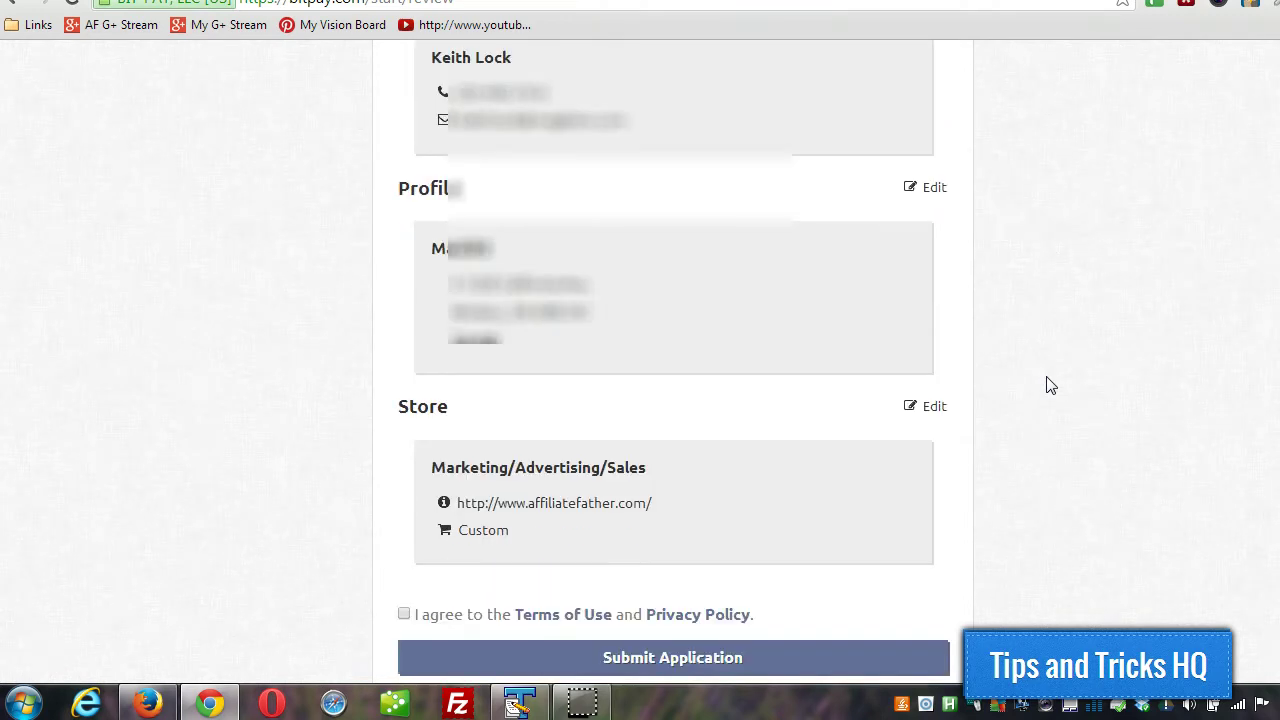
pyautogui.scroll(-1, 1049, 386)
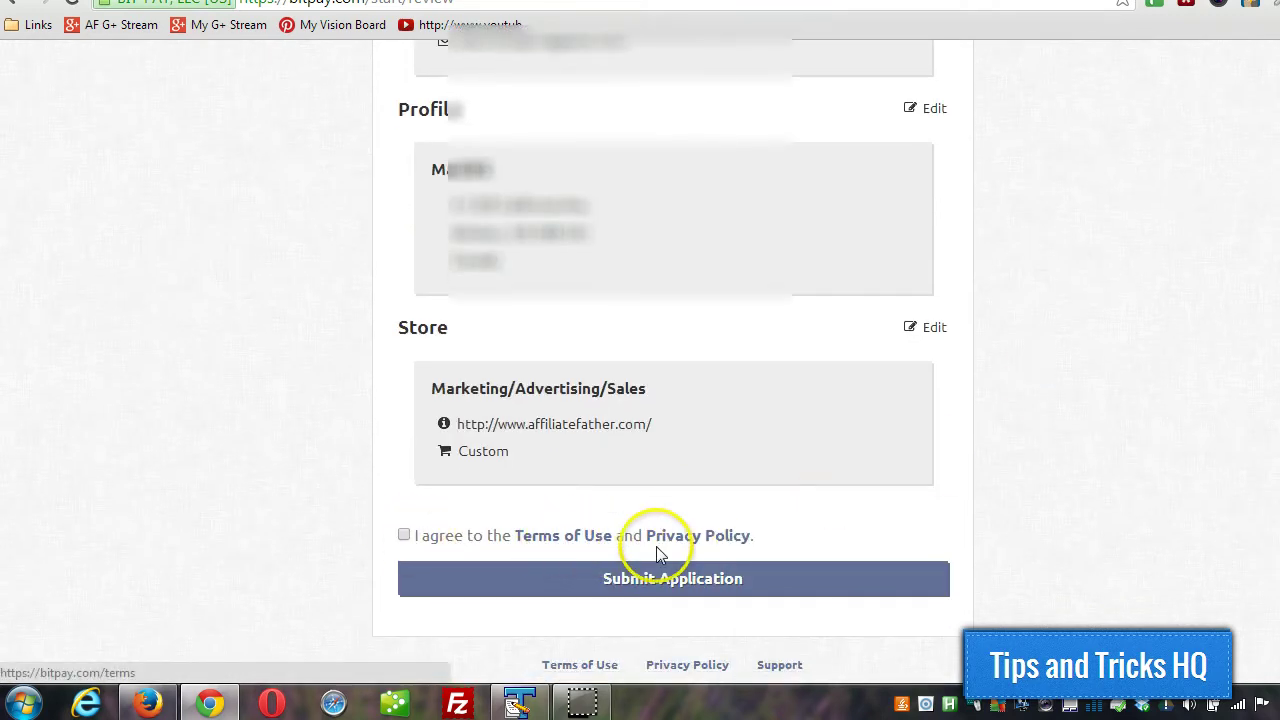
pyautogui.click(404, 537)
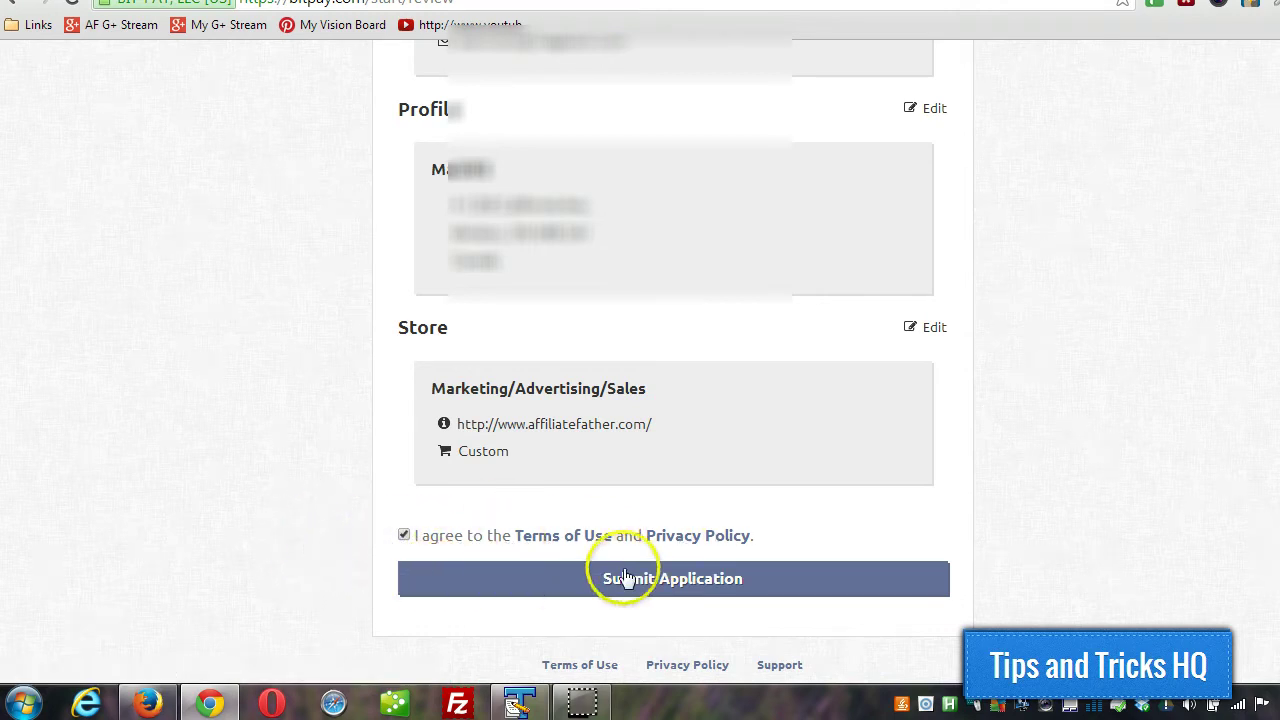
pyautogui.click(662, 580)
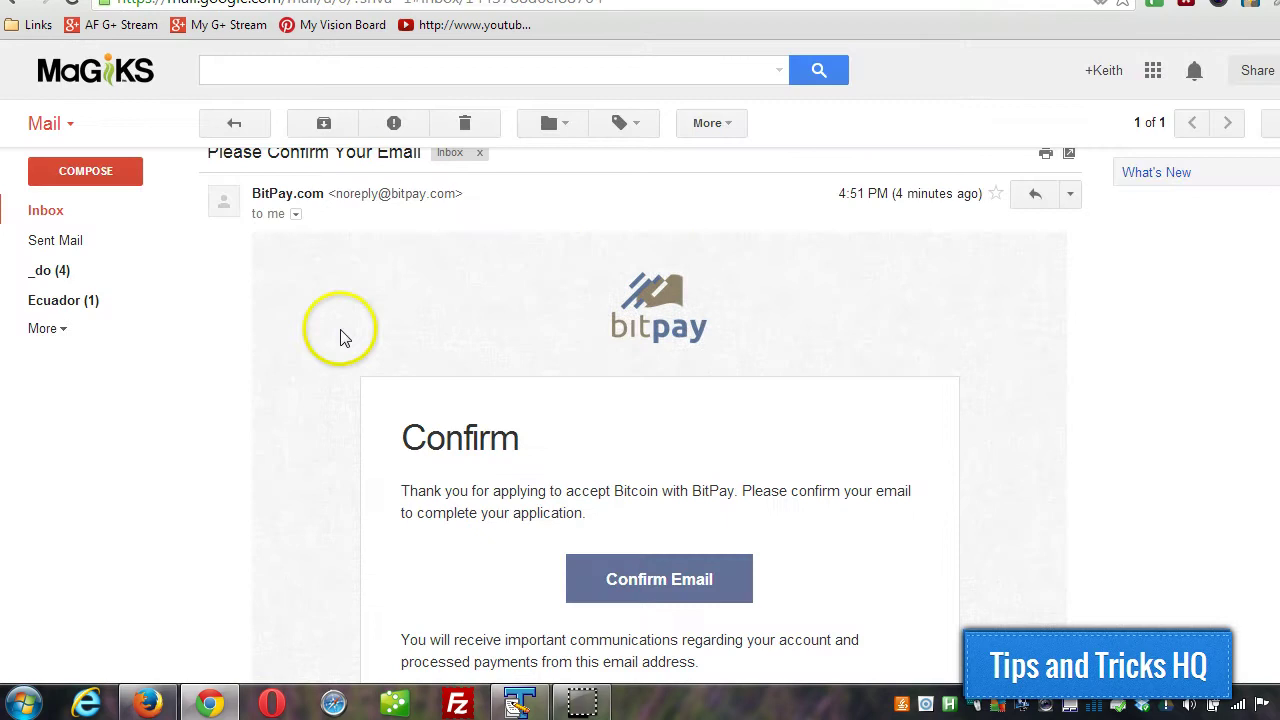
# Scroll BitPay's welcome email down to the Get Started With BitPay button
pyautogui.scroll(-3, 340, 337)
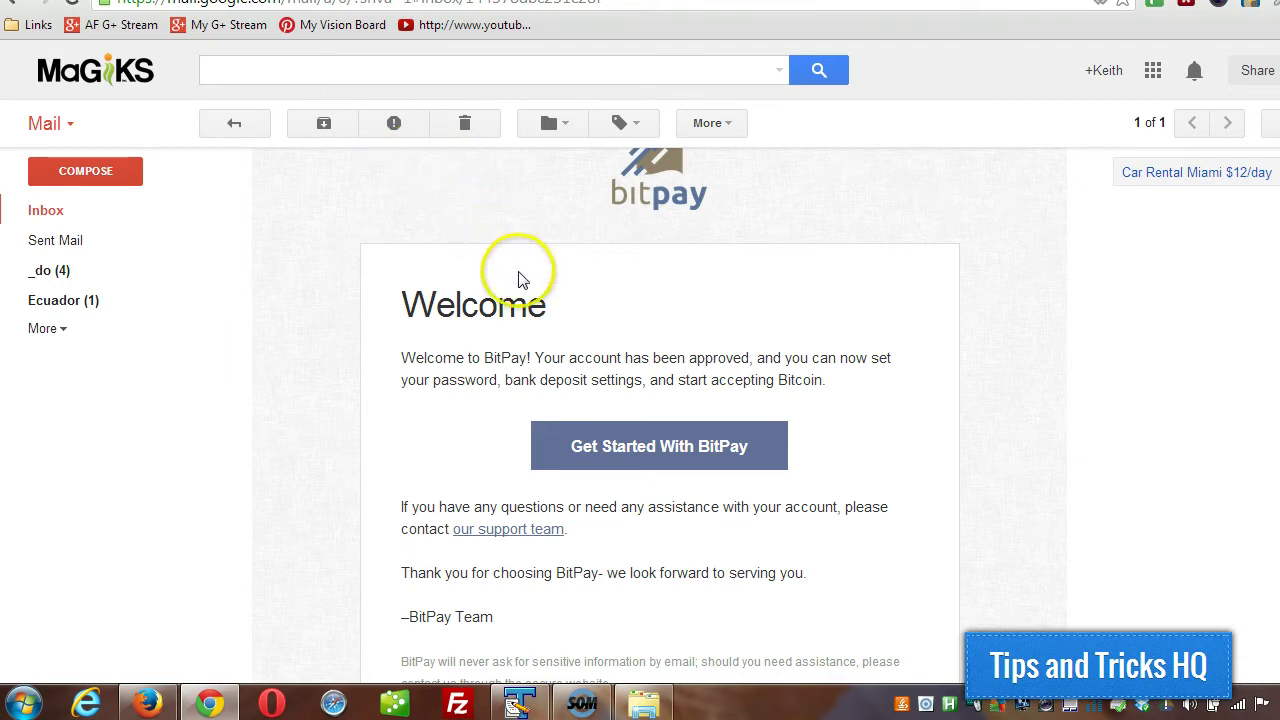
pyautogui.scroll(-1, 591, 310)
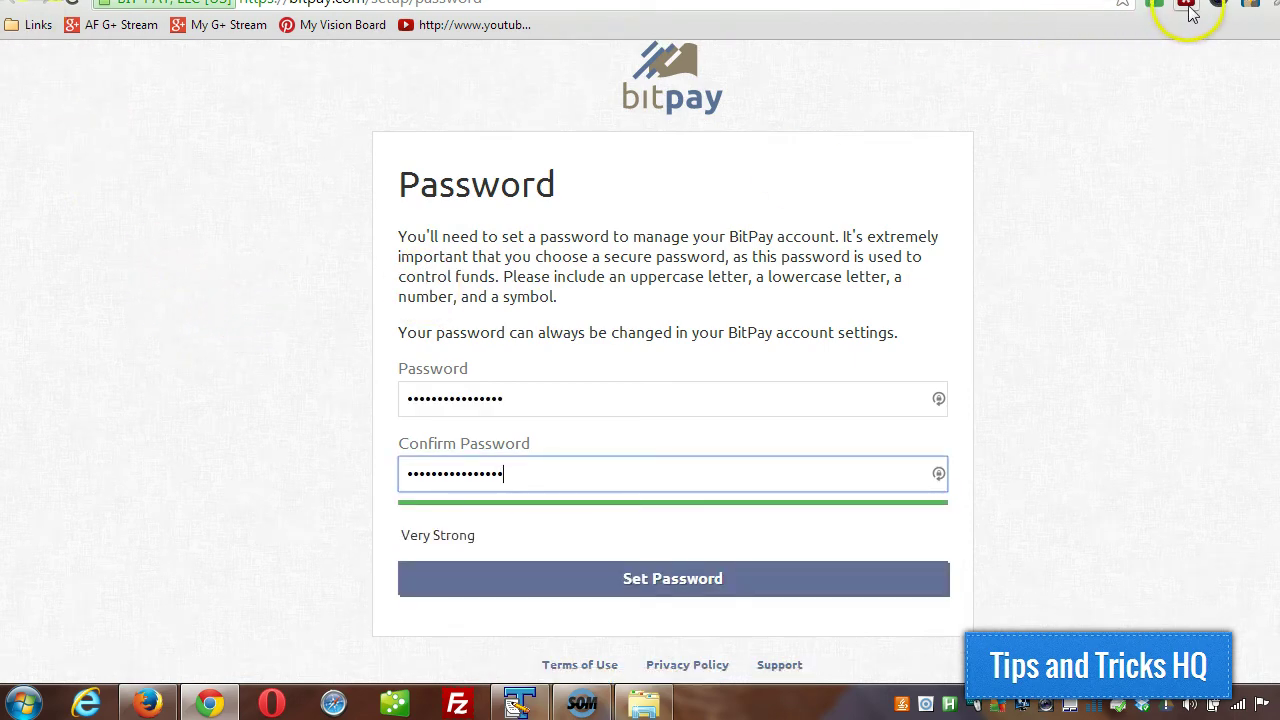
# Save the password, choose Bitcoin settlement, and open the compatible Bitcoin wallets list
pyautogui.click(645, 591)
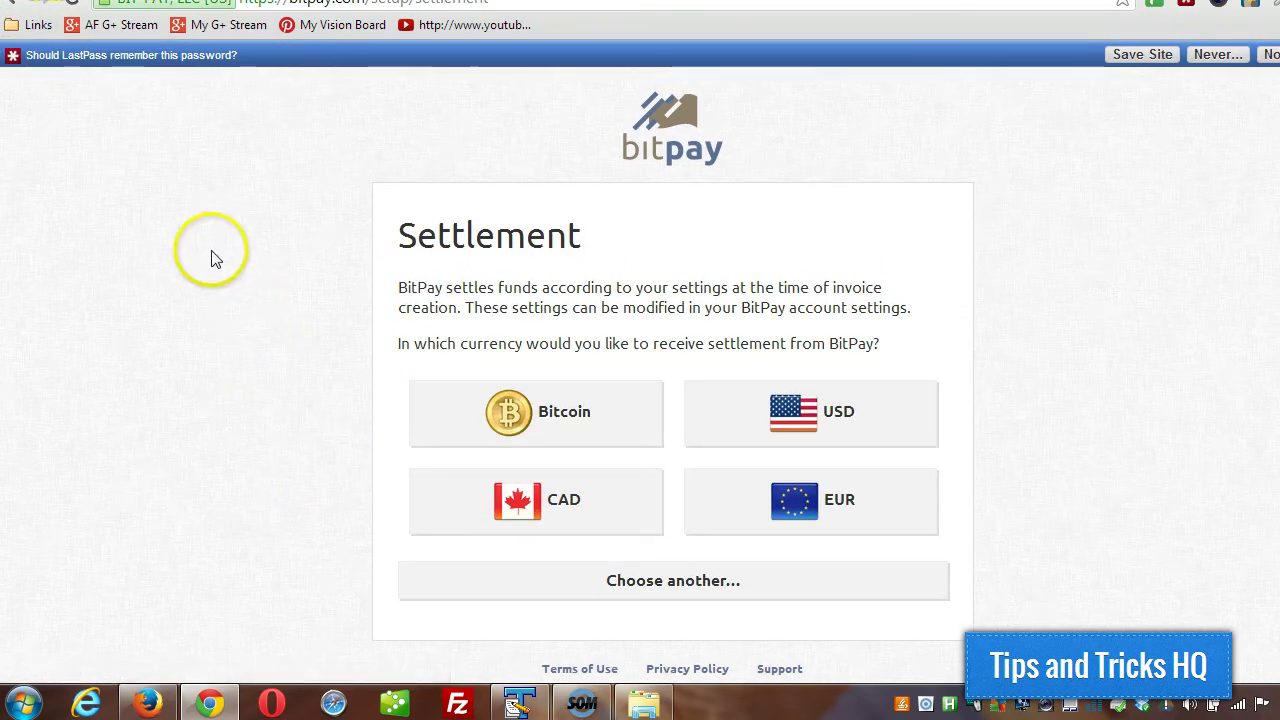
pyautogui.click(185, 318)
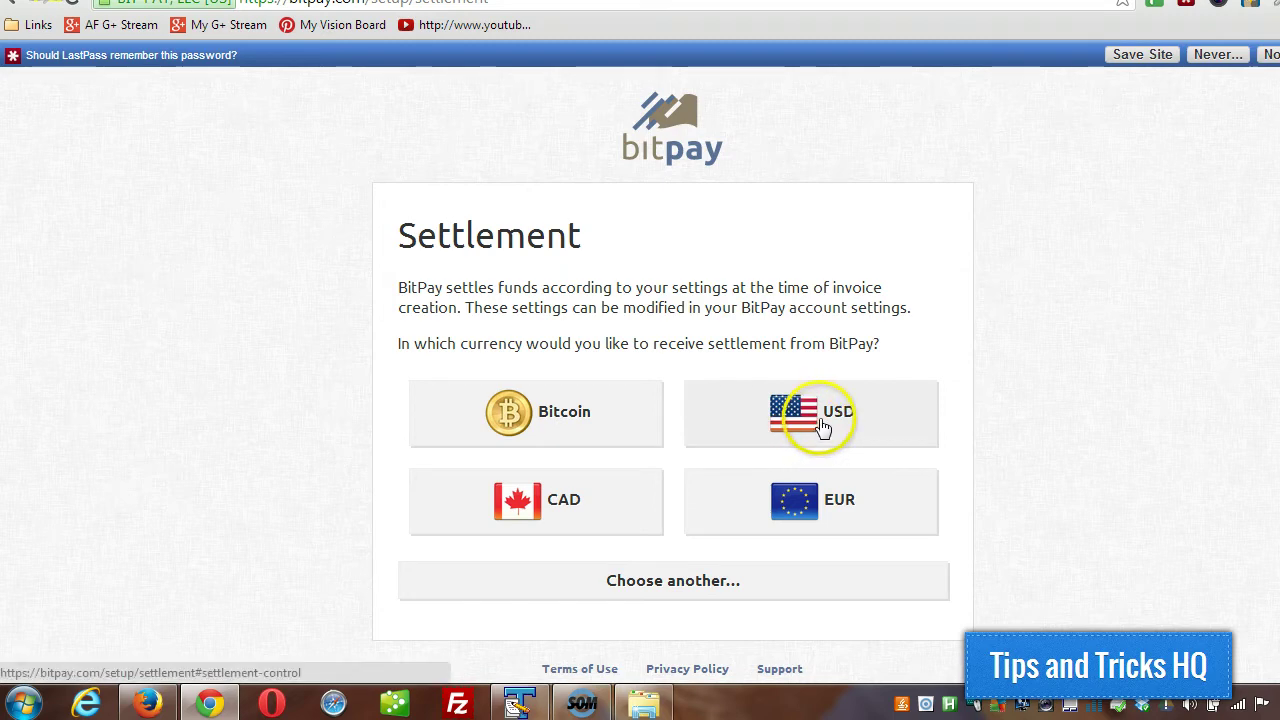
pyautogui.click(531, 418)
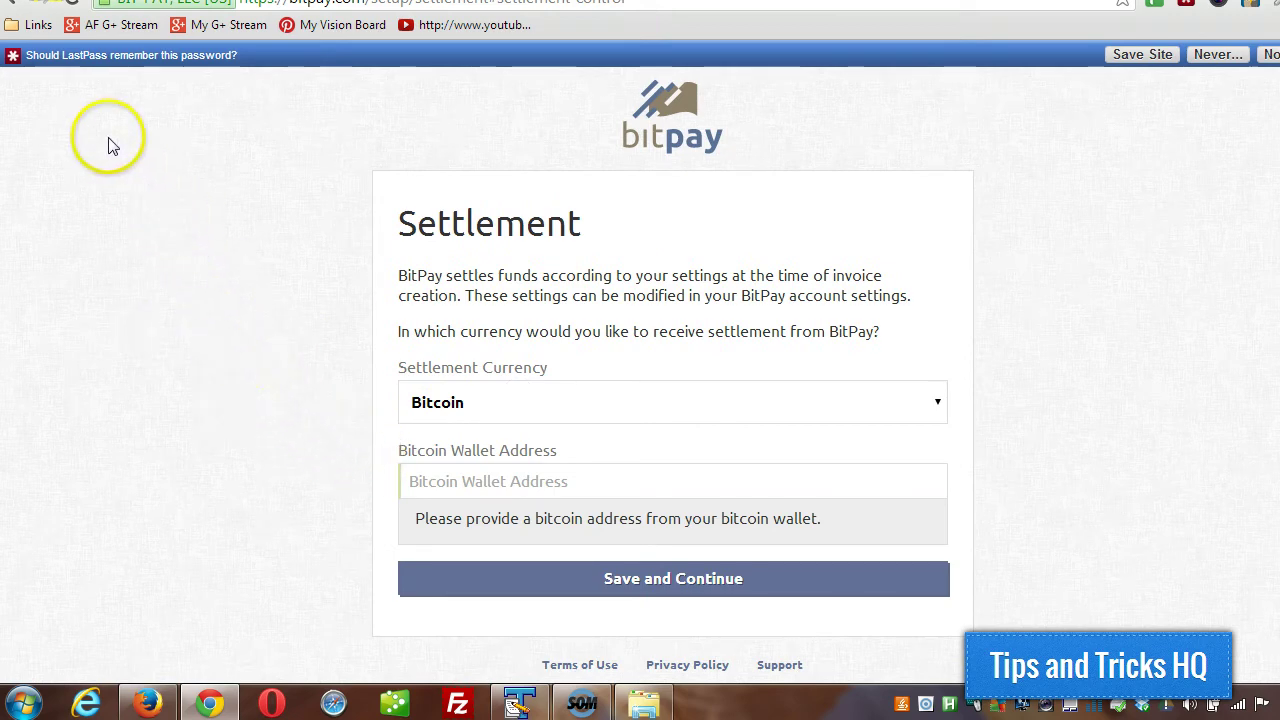
pyautogui.click(55, 266)
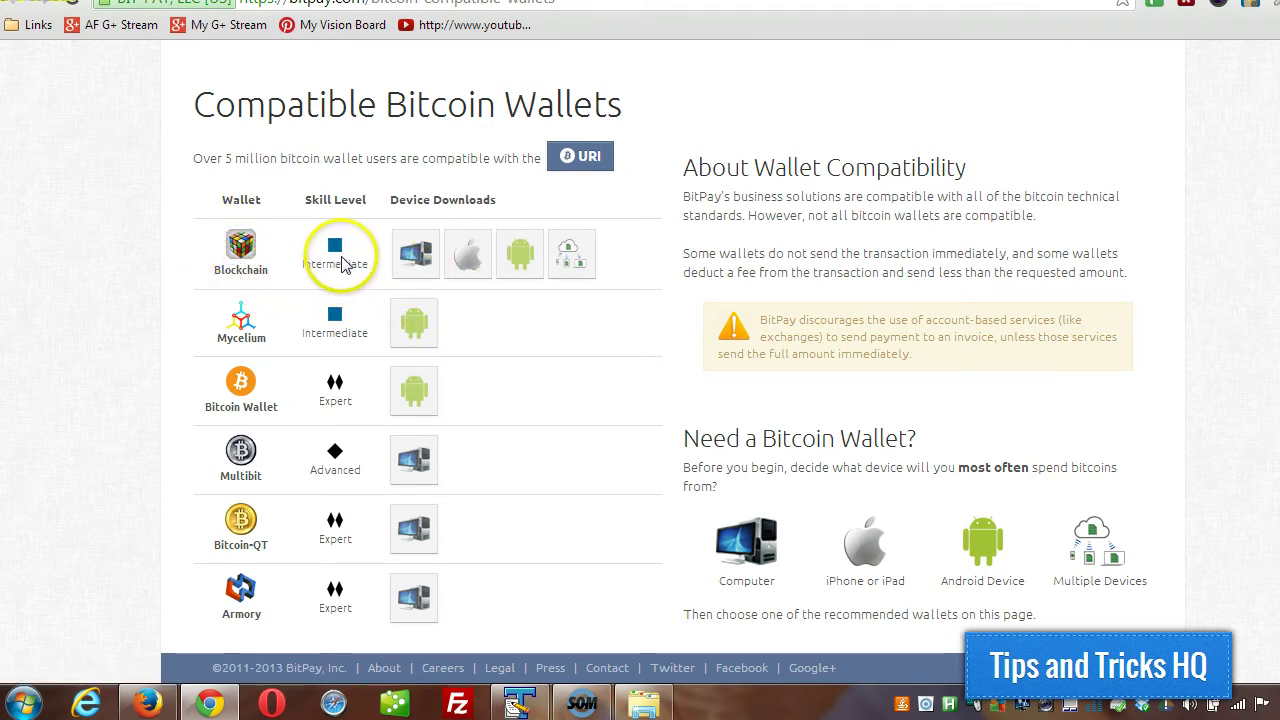
# Create a new Blockchain wallet with pasted email and password, answer the captcha, and submit
pyautogui.rightClick(417, 262)
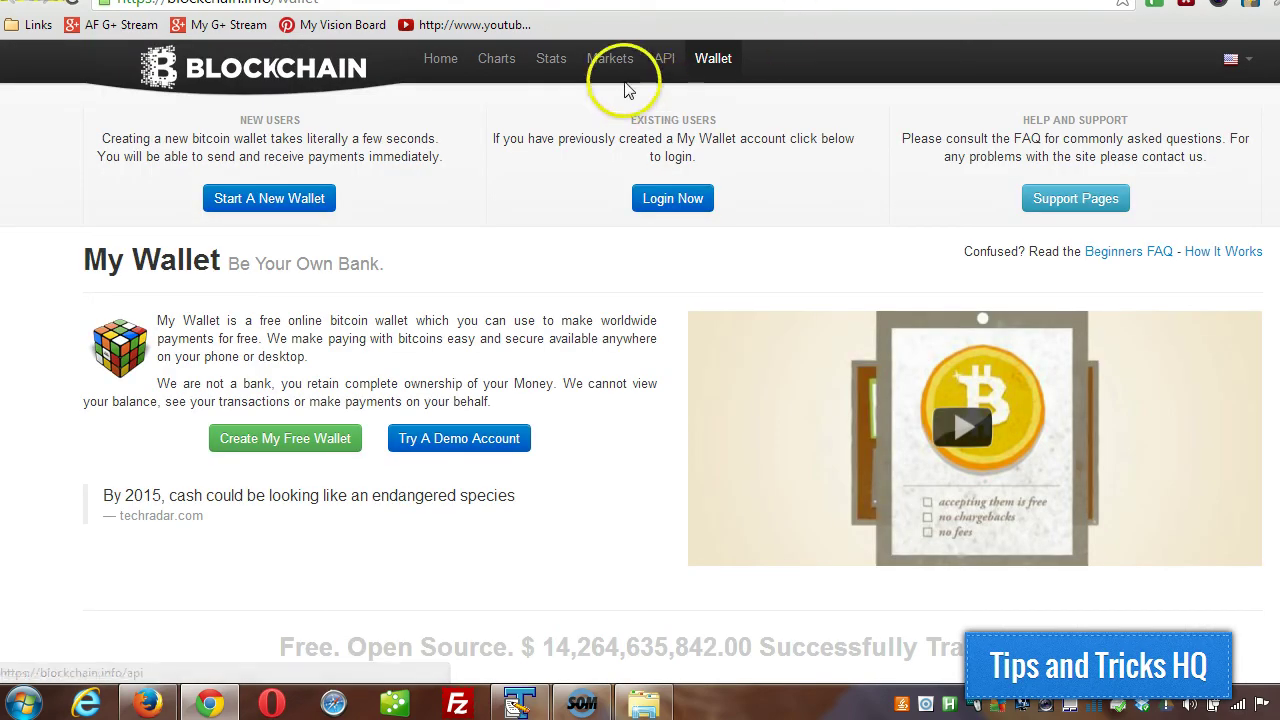
pyautogui.click(263, 194)
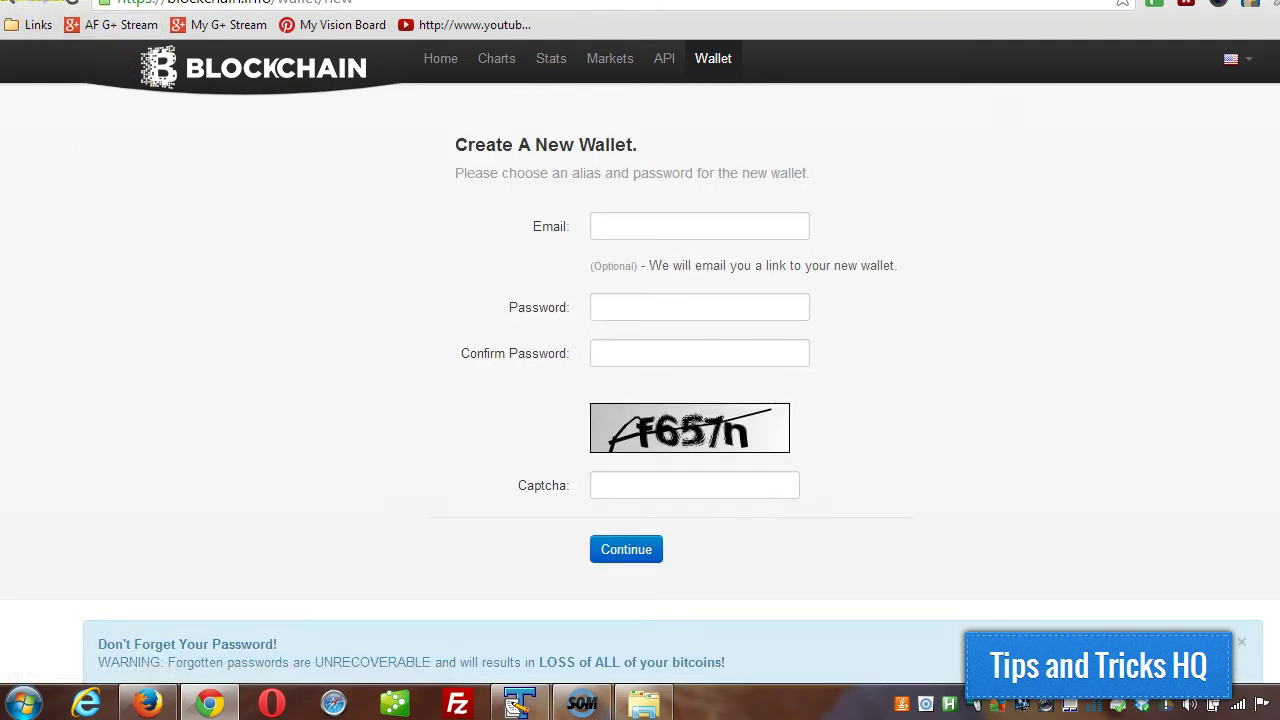
pyautogui.click(612, 225)
pyautogui.hotkey('ctrl', 'v')
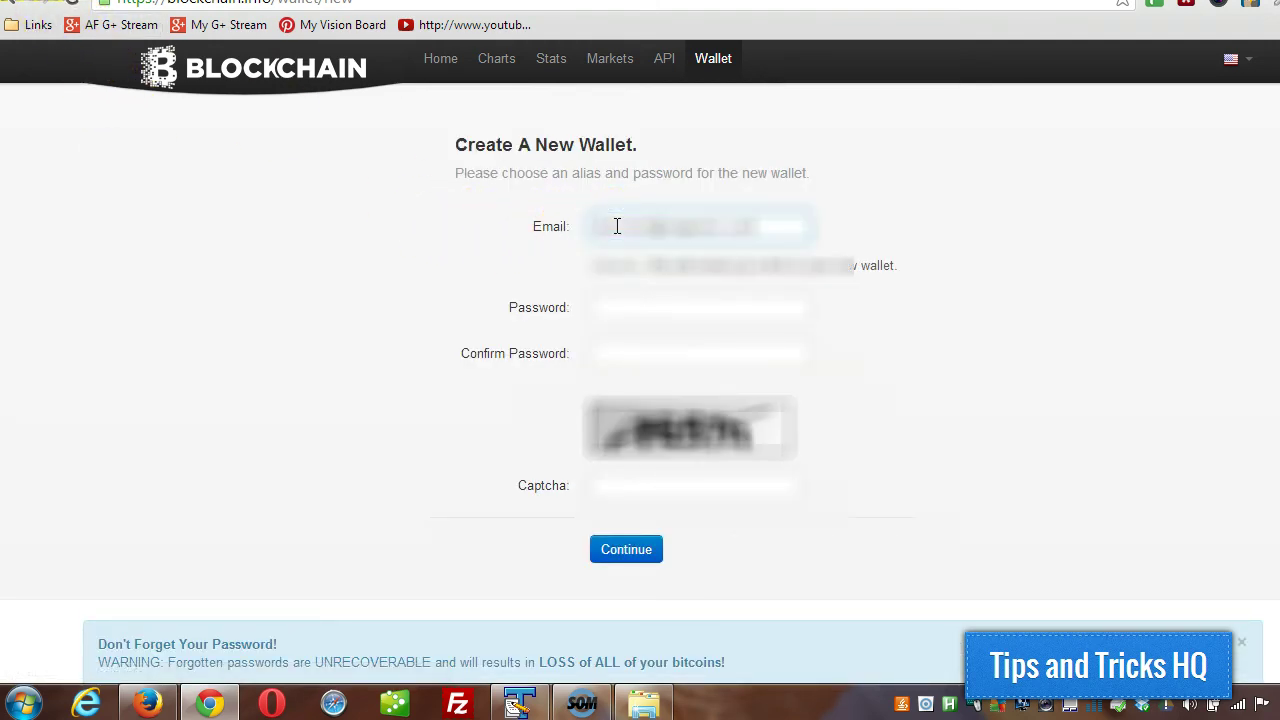
pyautogui.click(611, 307)
pyautogui.hotkey('ctrl', 'v')
pyautogui.click(661, 344)
pyautogui.hotkey('ctrl', 'v')
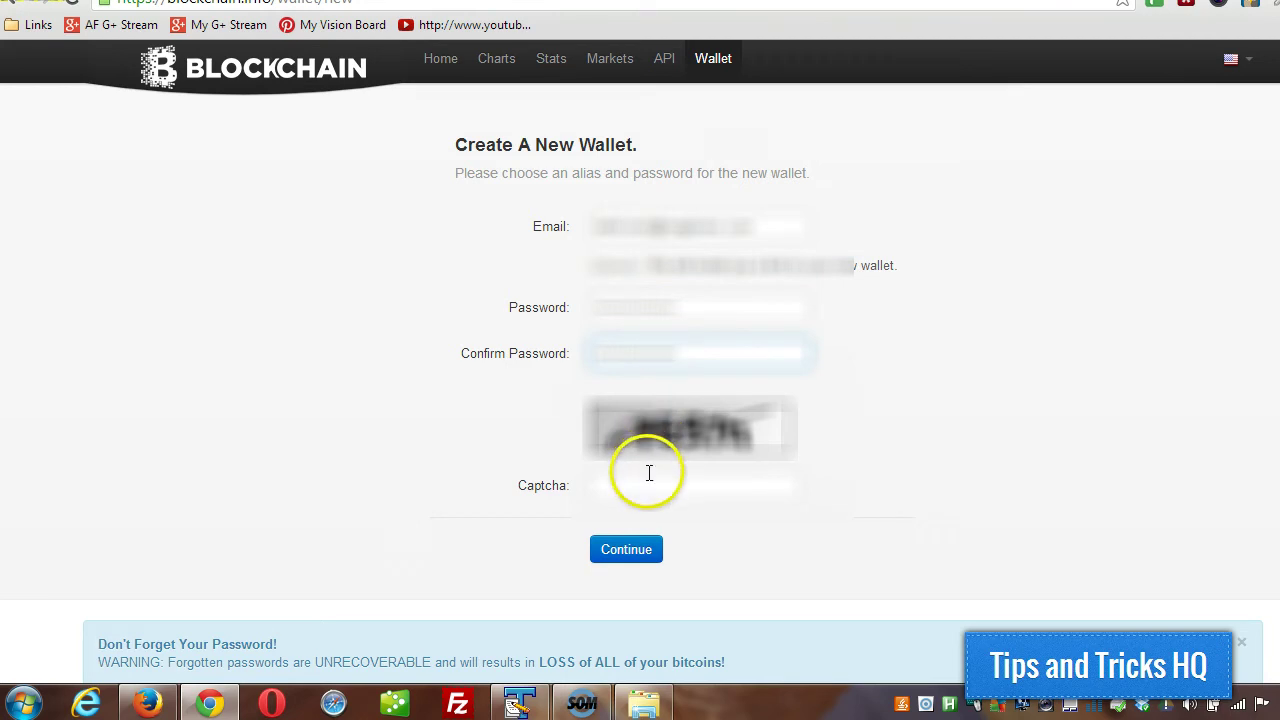
pyautogui.click(651, 479)
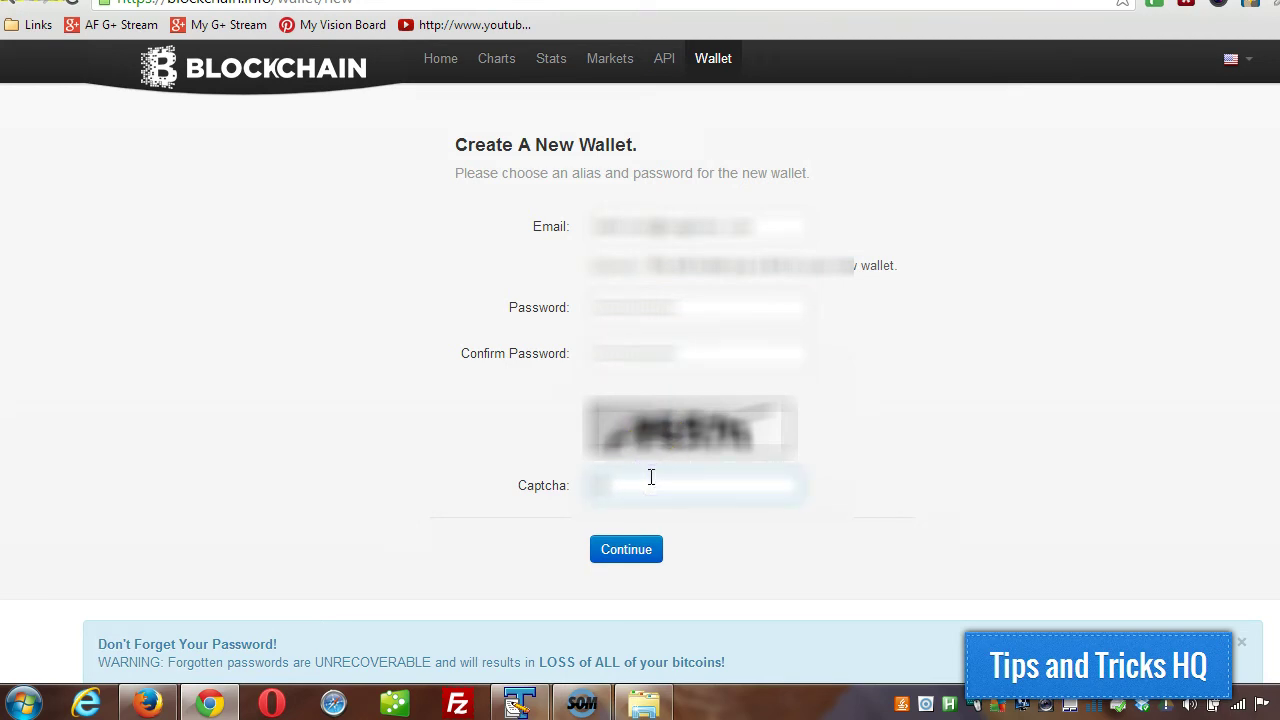
pyautogui.write('wn')
pyautogui.click(626, 549)
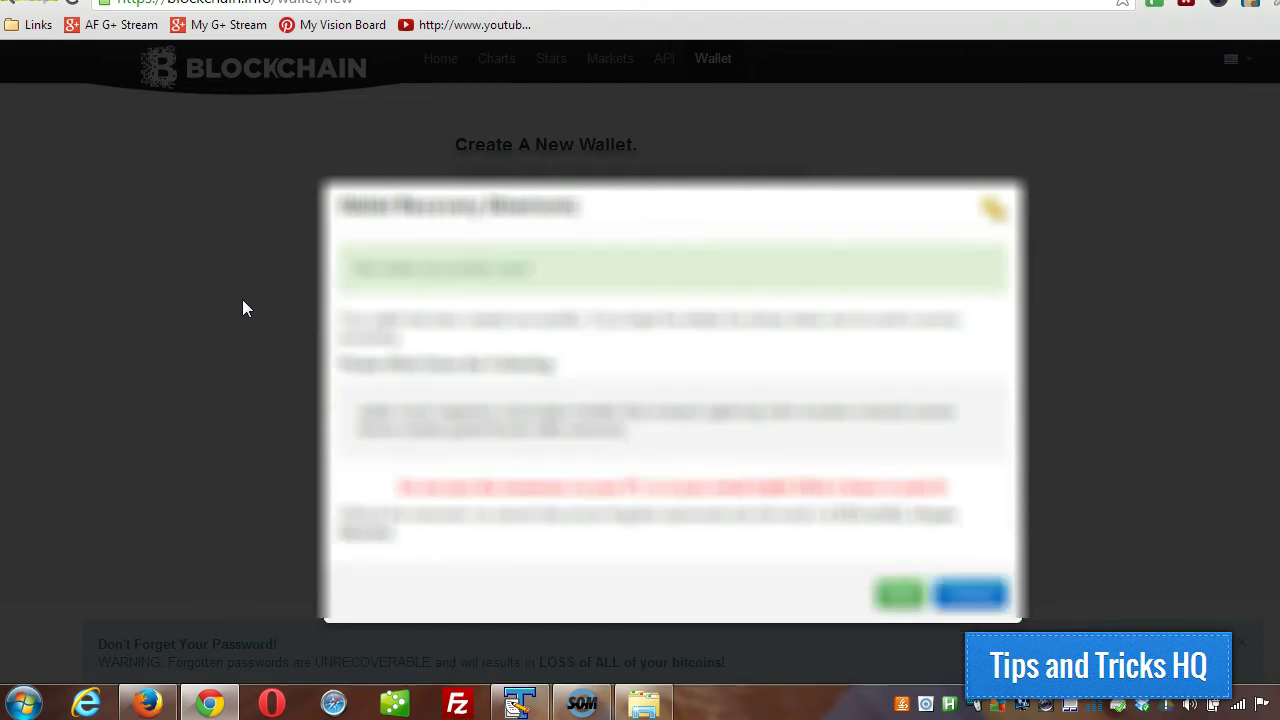
# Dismiss the success notice in the recovery dialog and continue to My Wallet
pyautogui.click(380, 272)
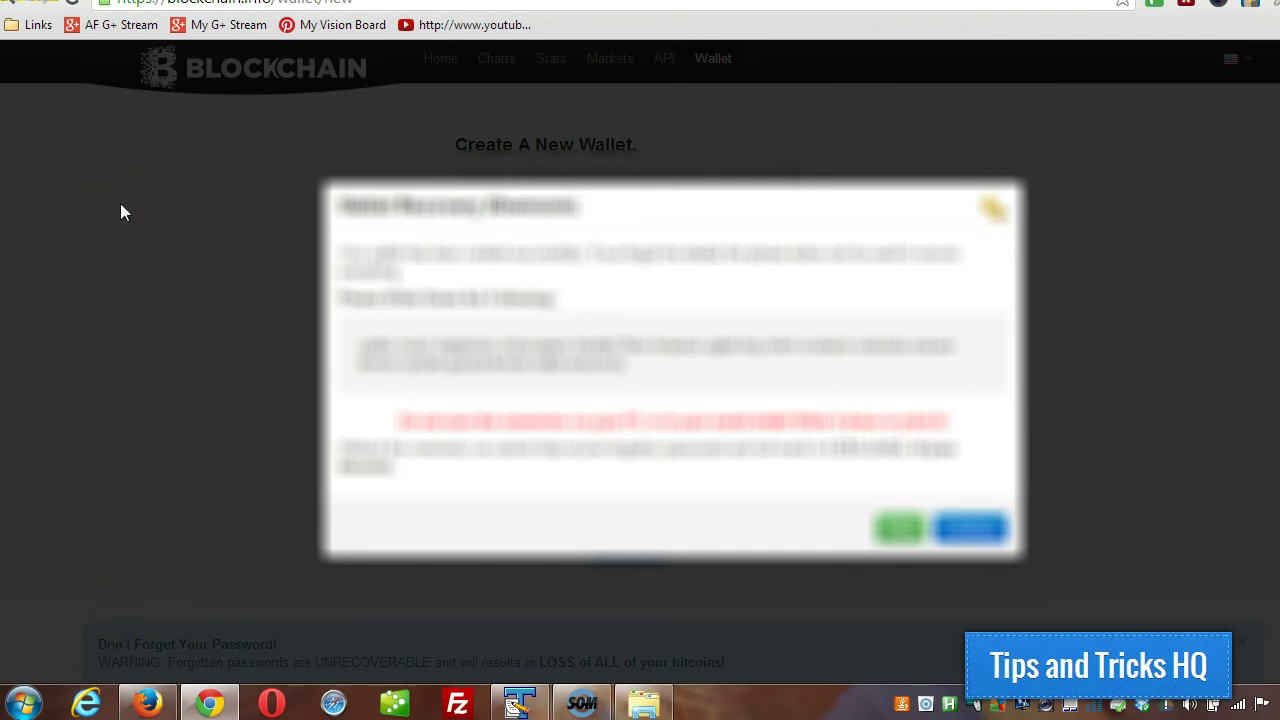
pyautogui.click(990, 537)
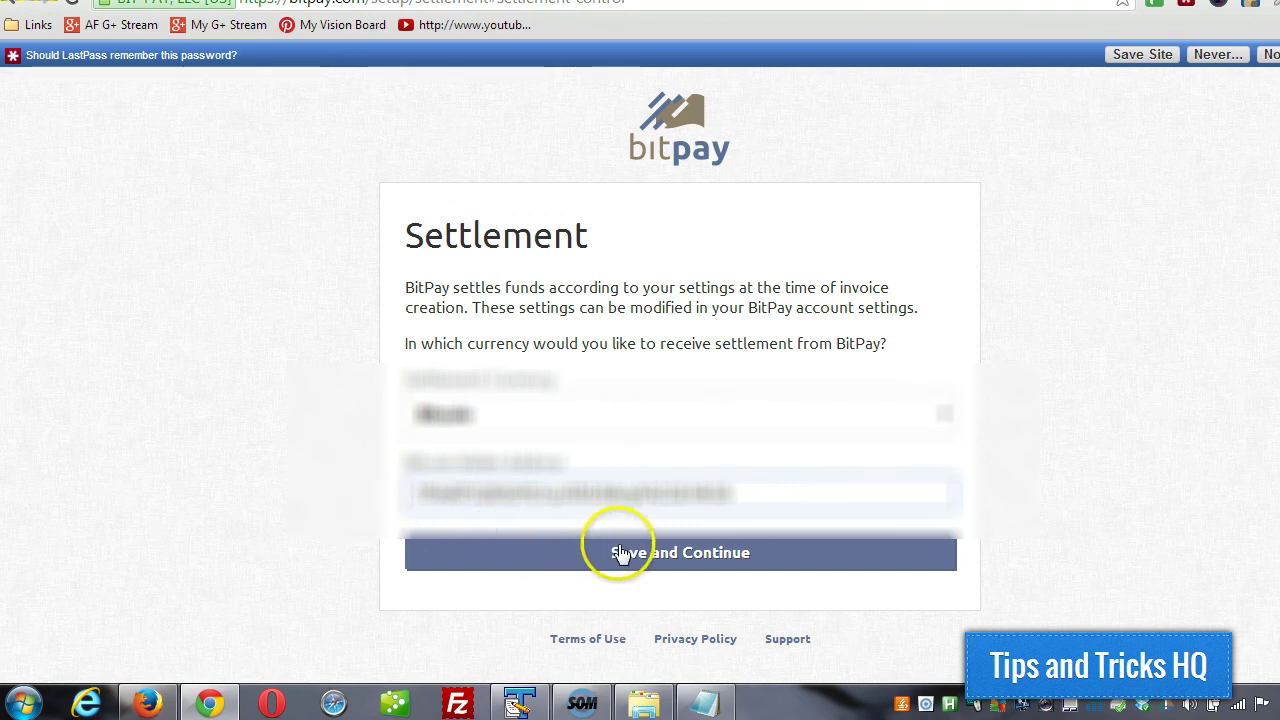
# Save the Bitcoin settlement wallet address and log in to the BitPay dashboard
pyautogui.click(655, 556)
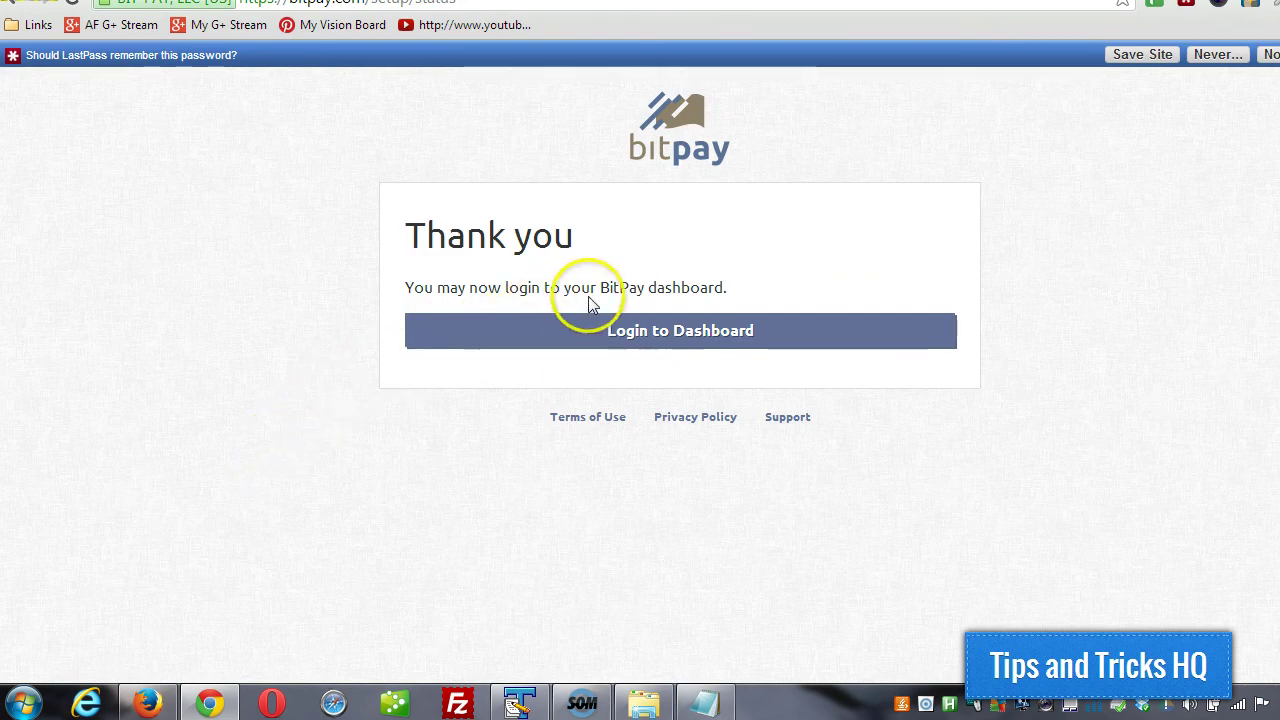
pyautogui.click(629, 331)
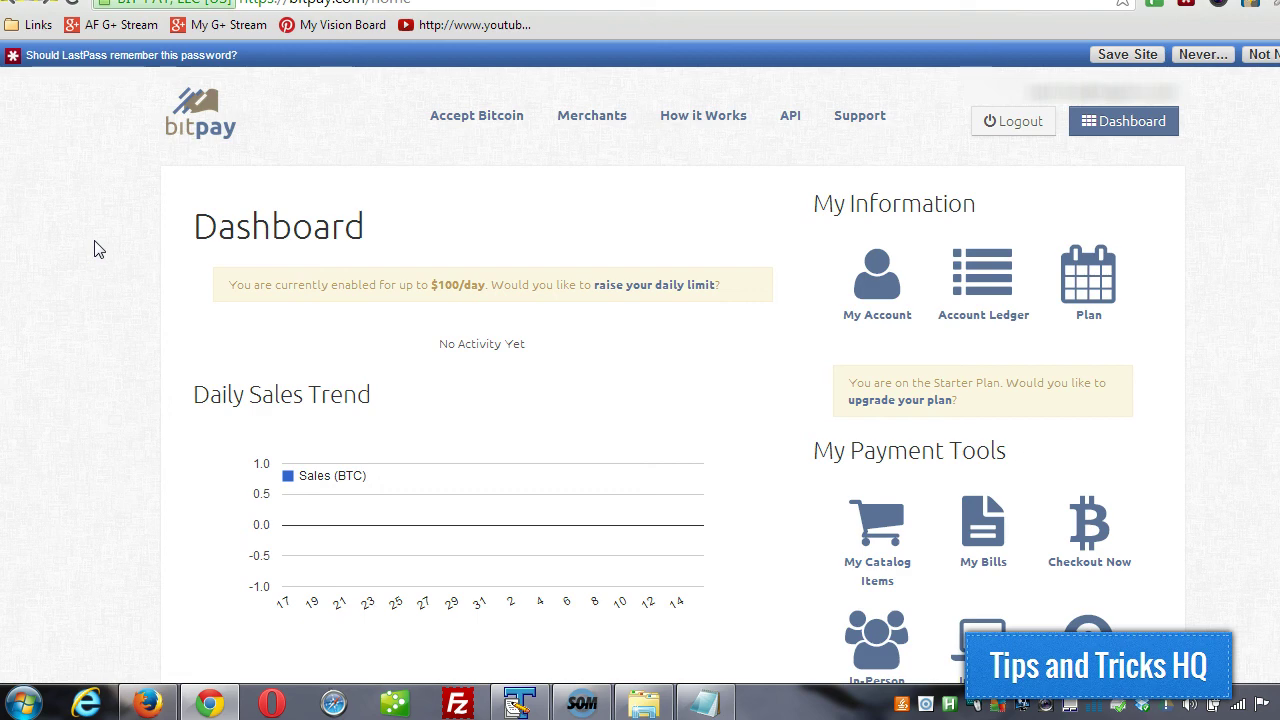
# Click in the loaded BitPay Dashboard showing no activity and a $100/day limit
pyautogui.click(113, 238)
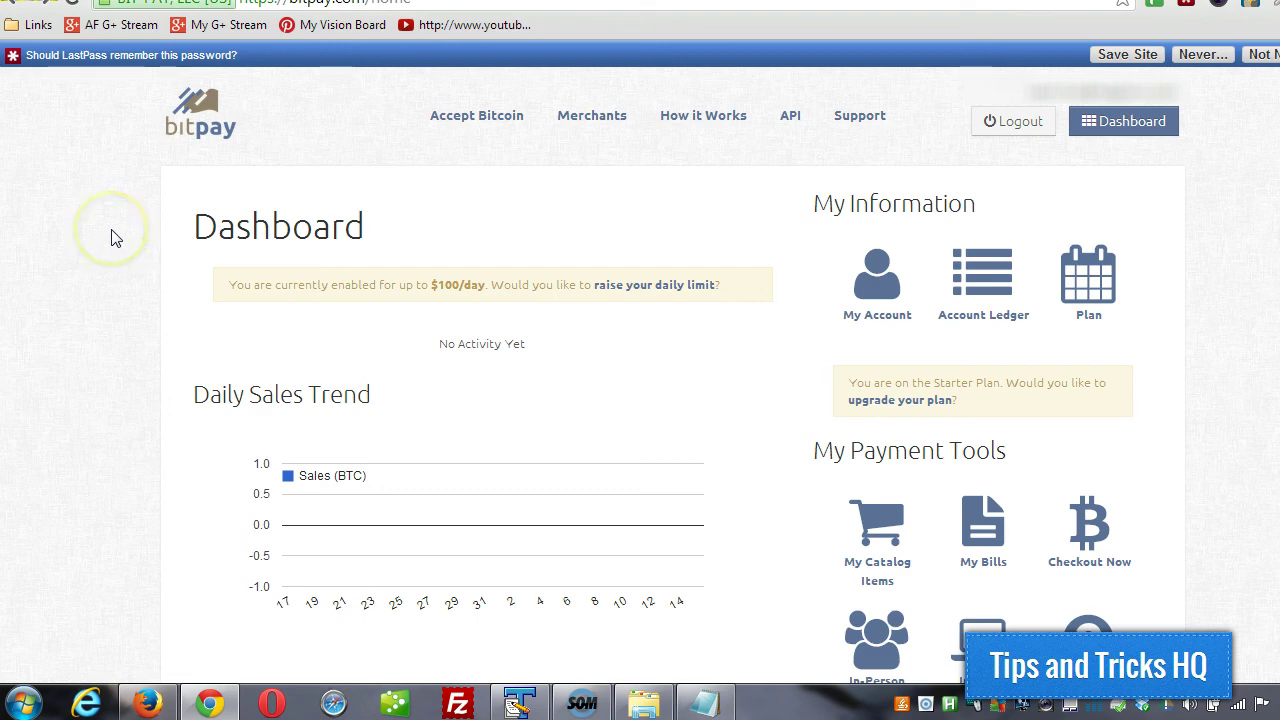